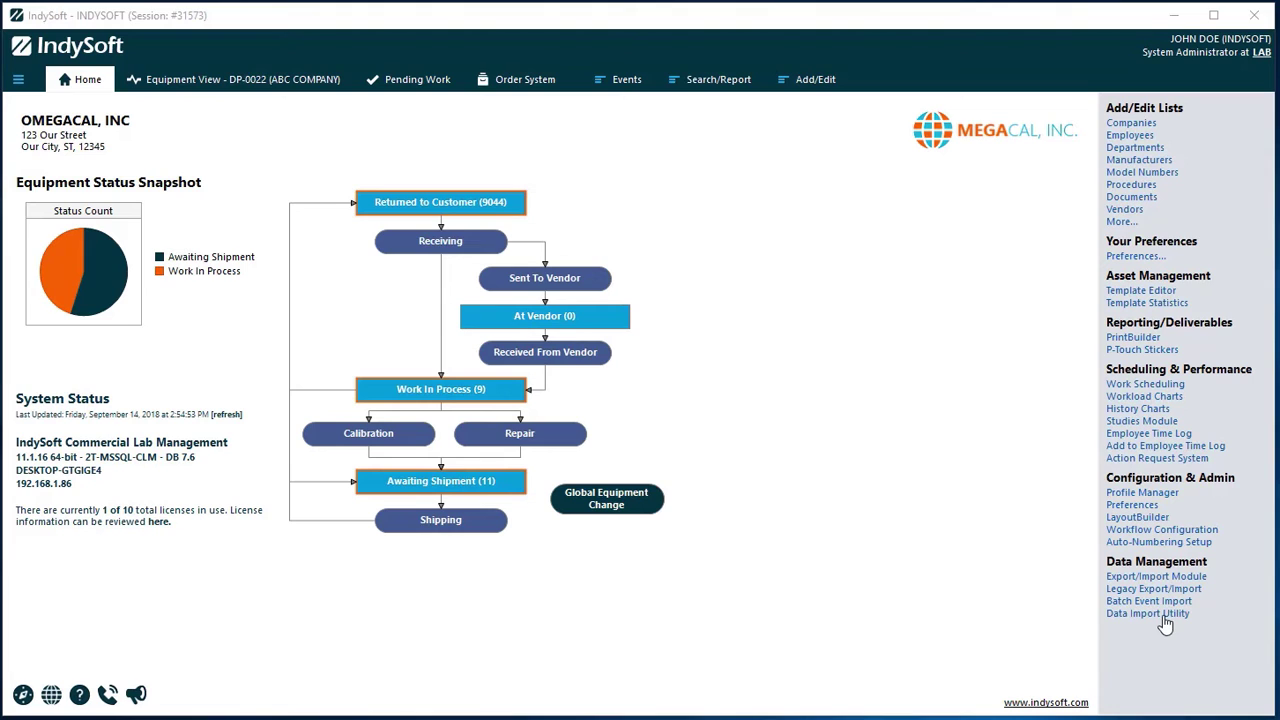
Open LayoutBuilder with the Home Layouts list.
click(1150, 521)
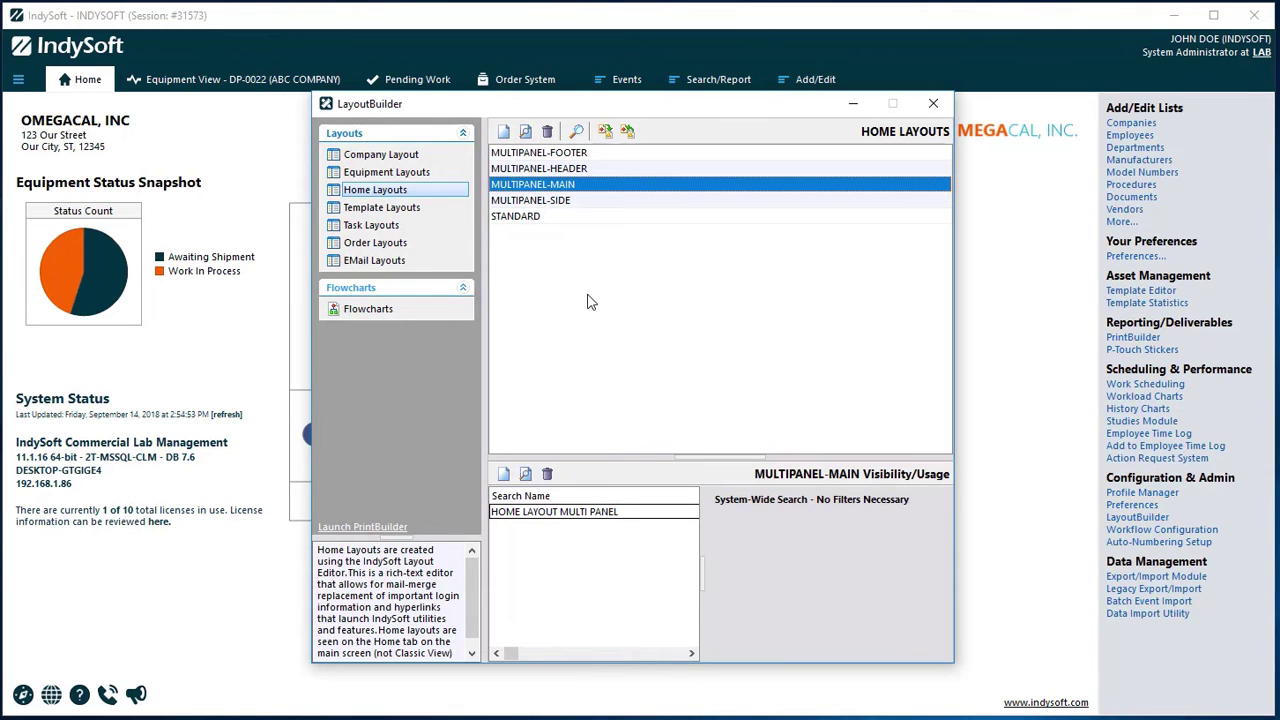
drag(650, 107, 692, 106)
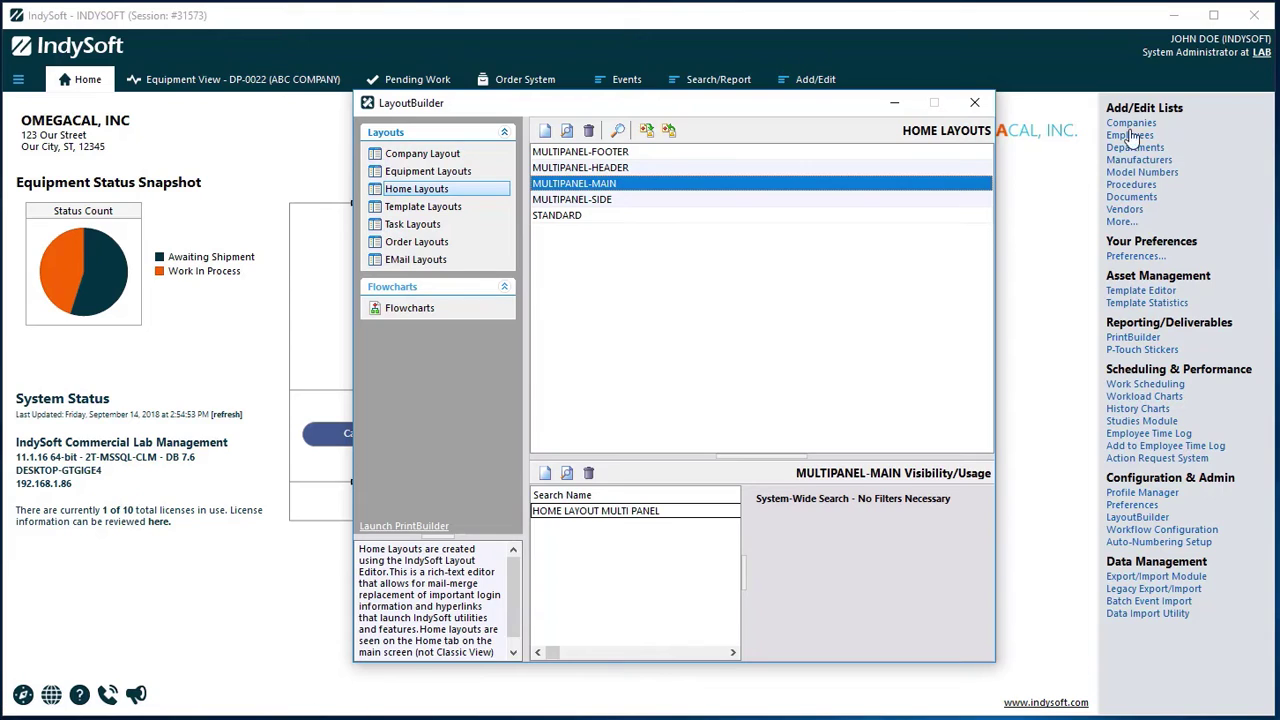
Examine the visibility and usage settings of the MULTIPANEL footer, header, side and main home layouts.
click(589, 202)
click(587, 183)
click(585, 167)
click(586, 152)
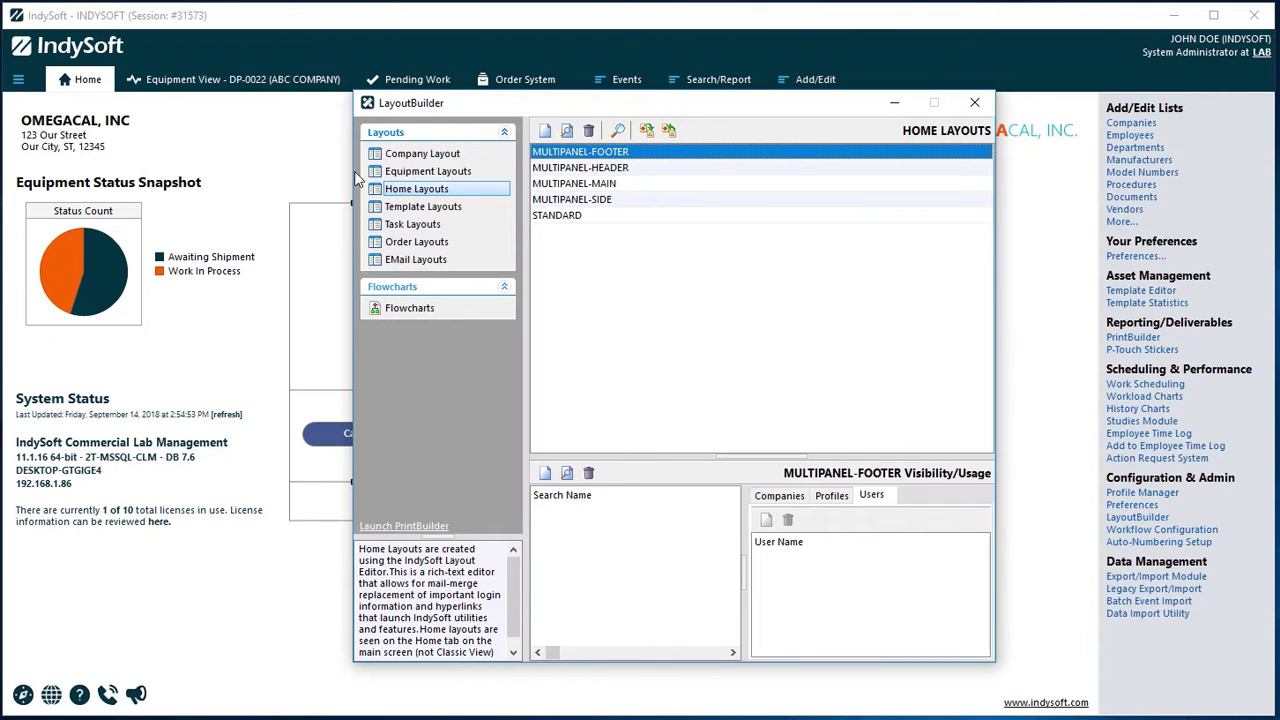
click(576, 168)
click(573, 185)
click(573, 200)
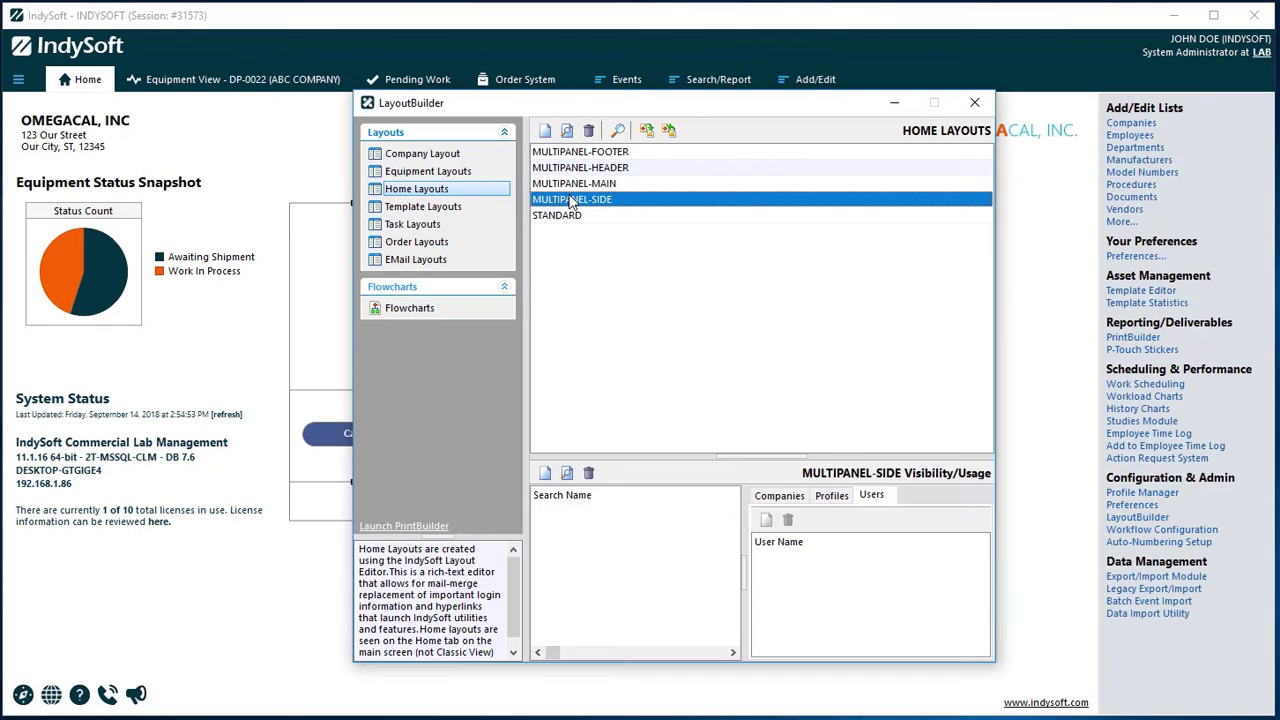
click(592, 153)
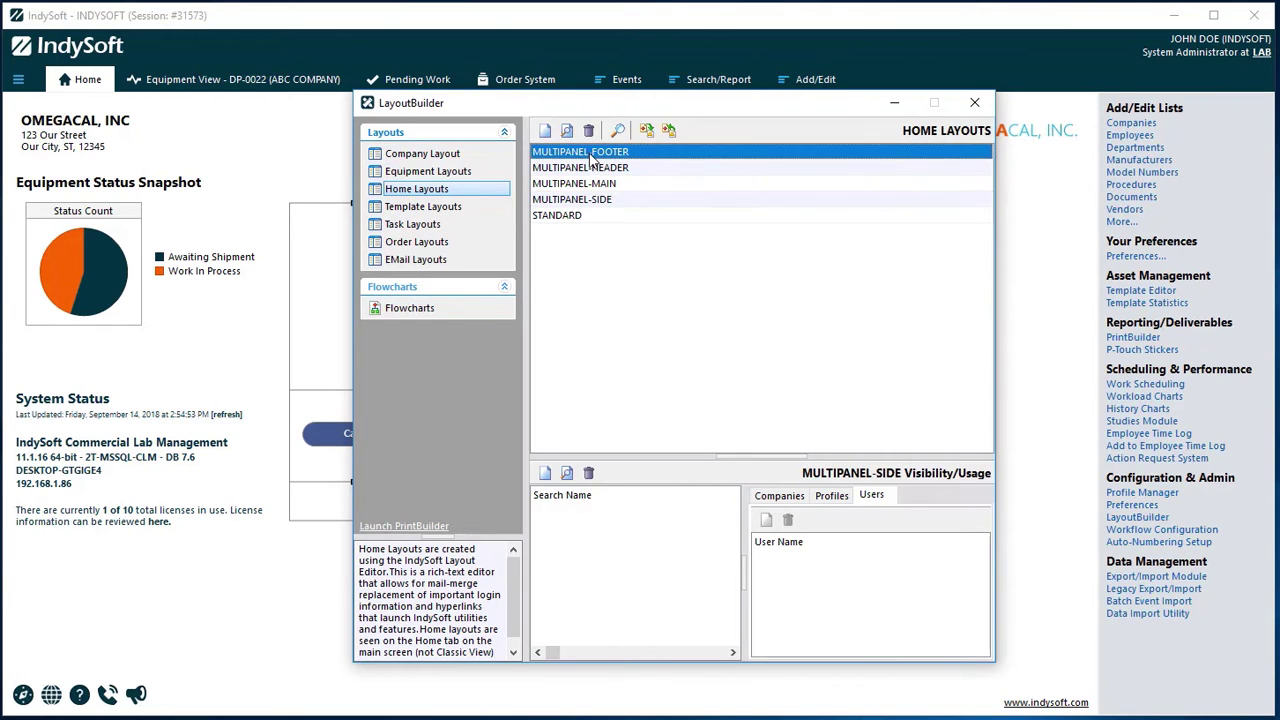
click(592, 168)
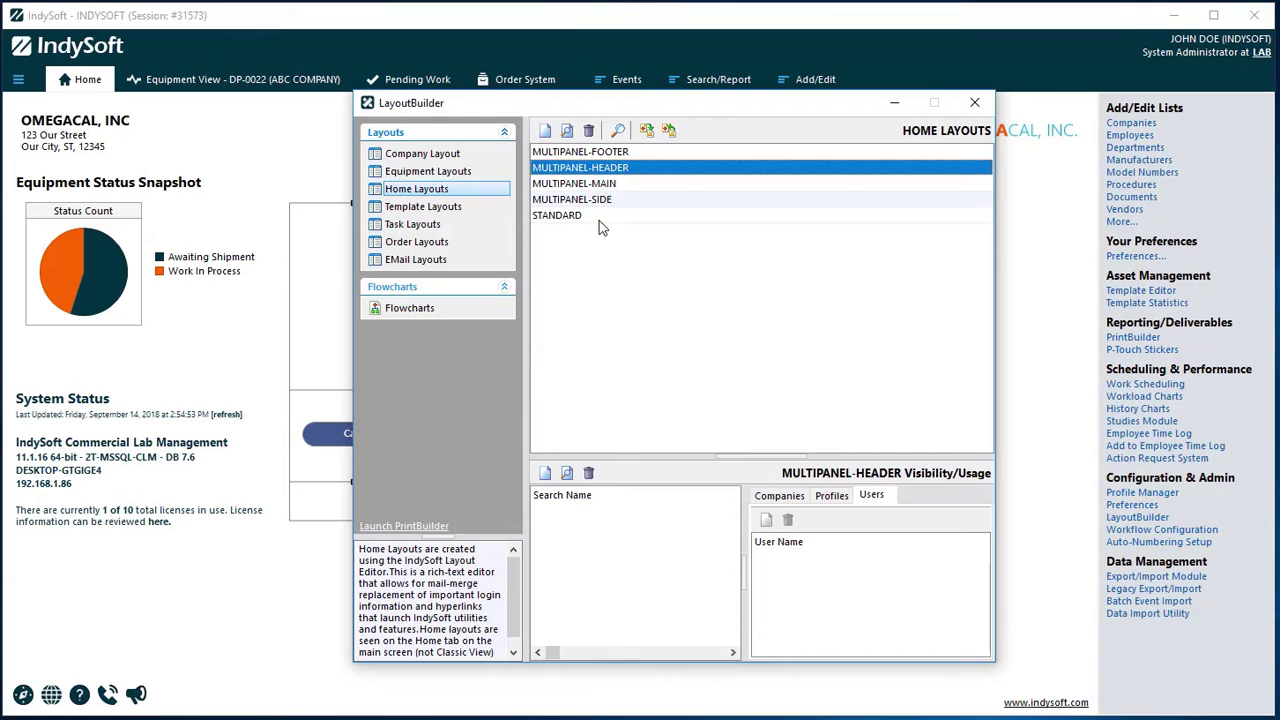
click(592, 152)
click(592, 168)
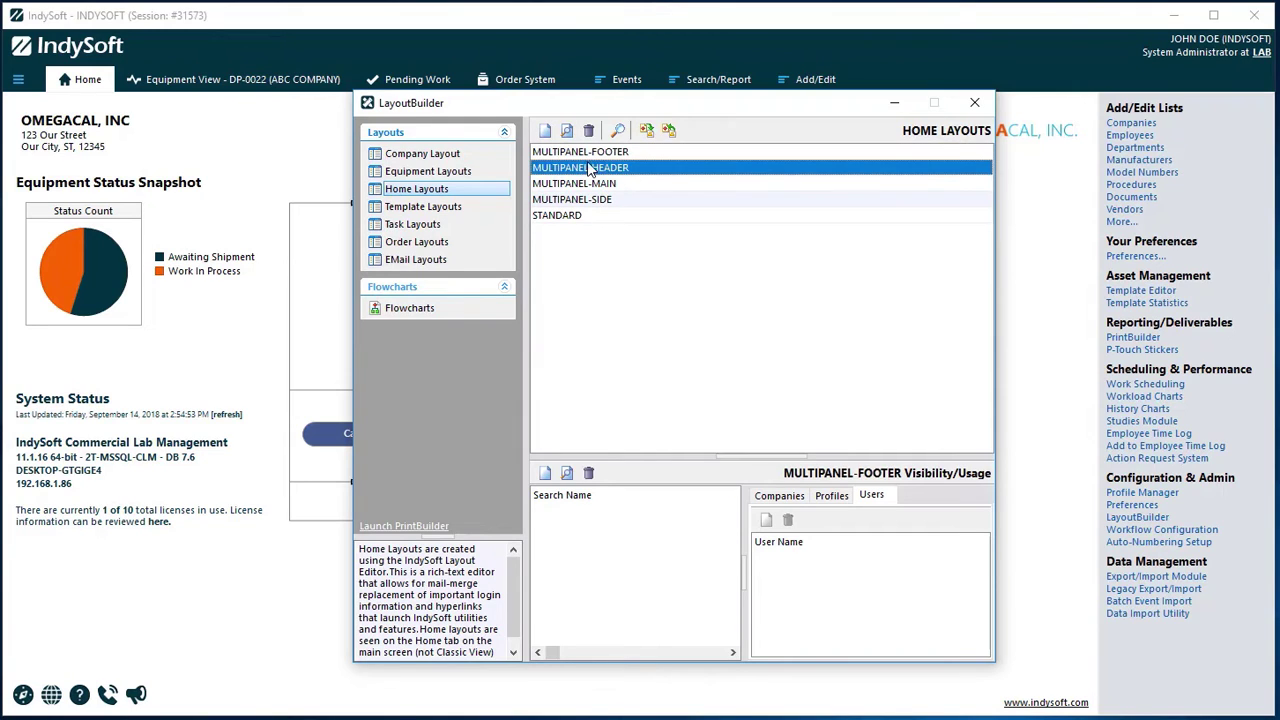
click(594, 200)
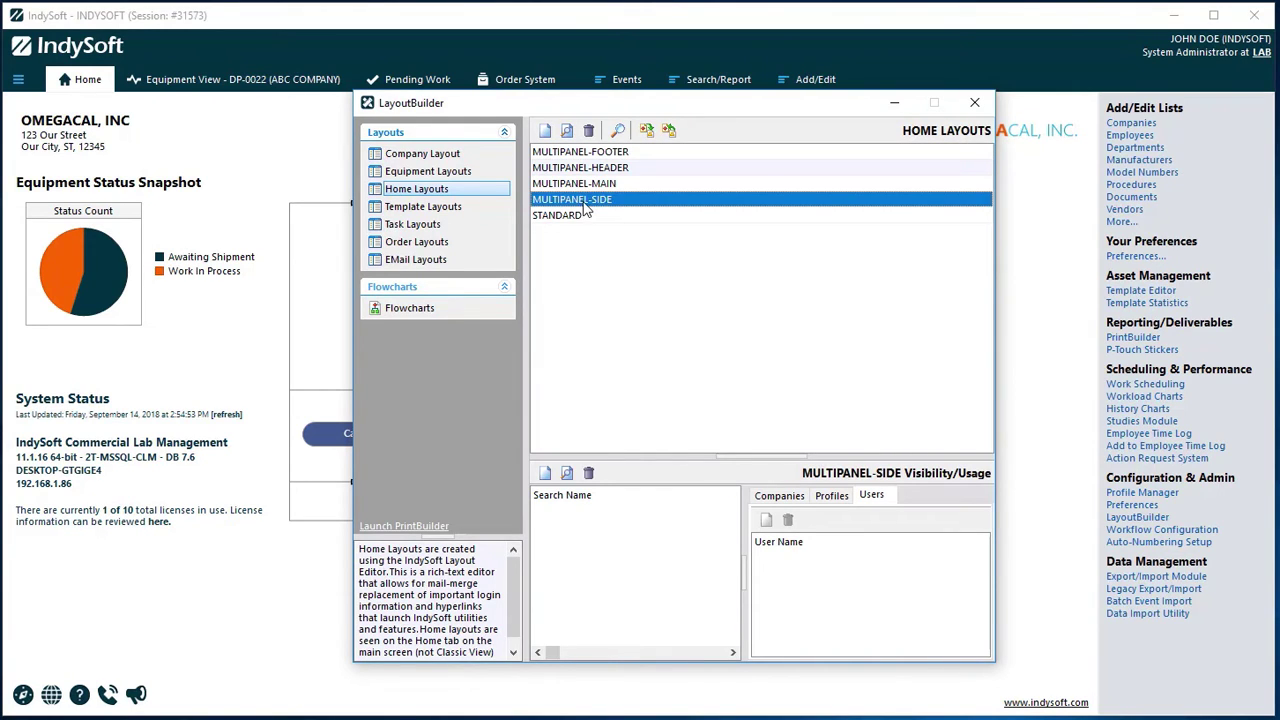
click(564, 184)
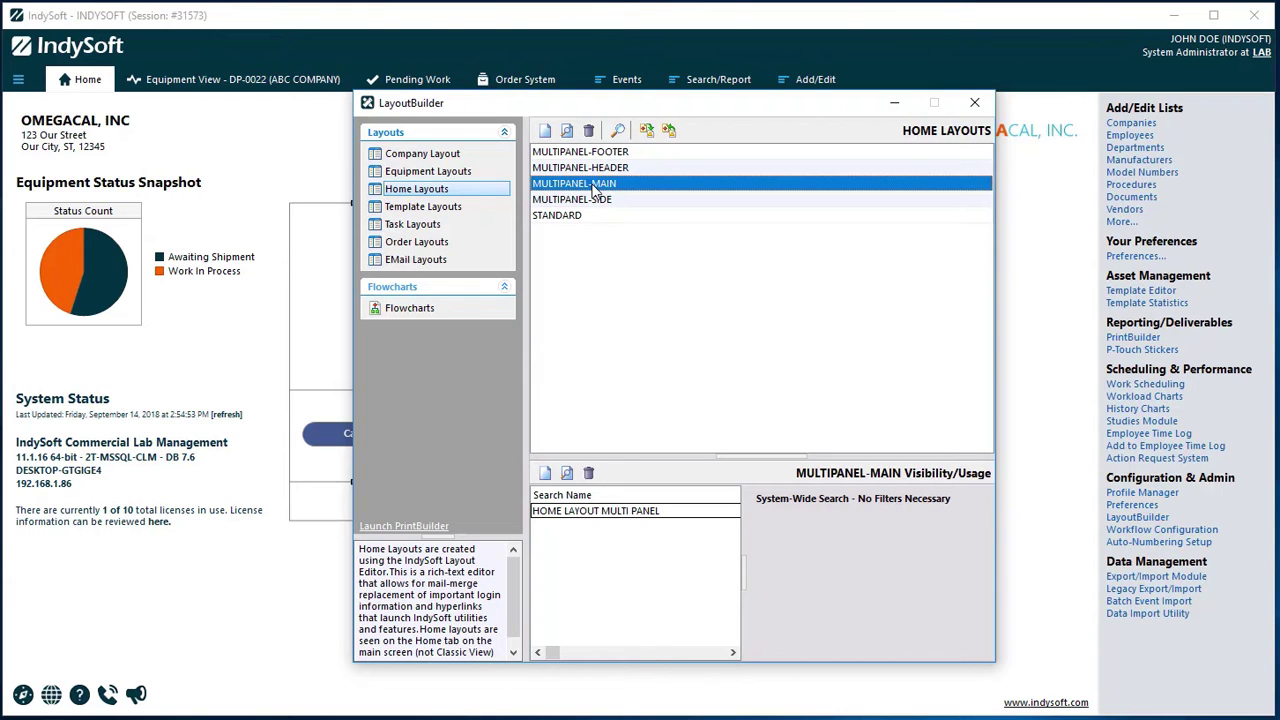
Open the MULTIPANEL-MAIN layout for editing and compare its merge items with the live home page and layout list.
double_click(708, 292)
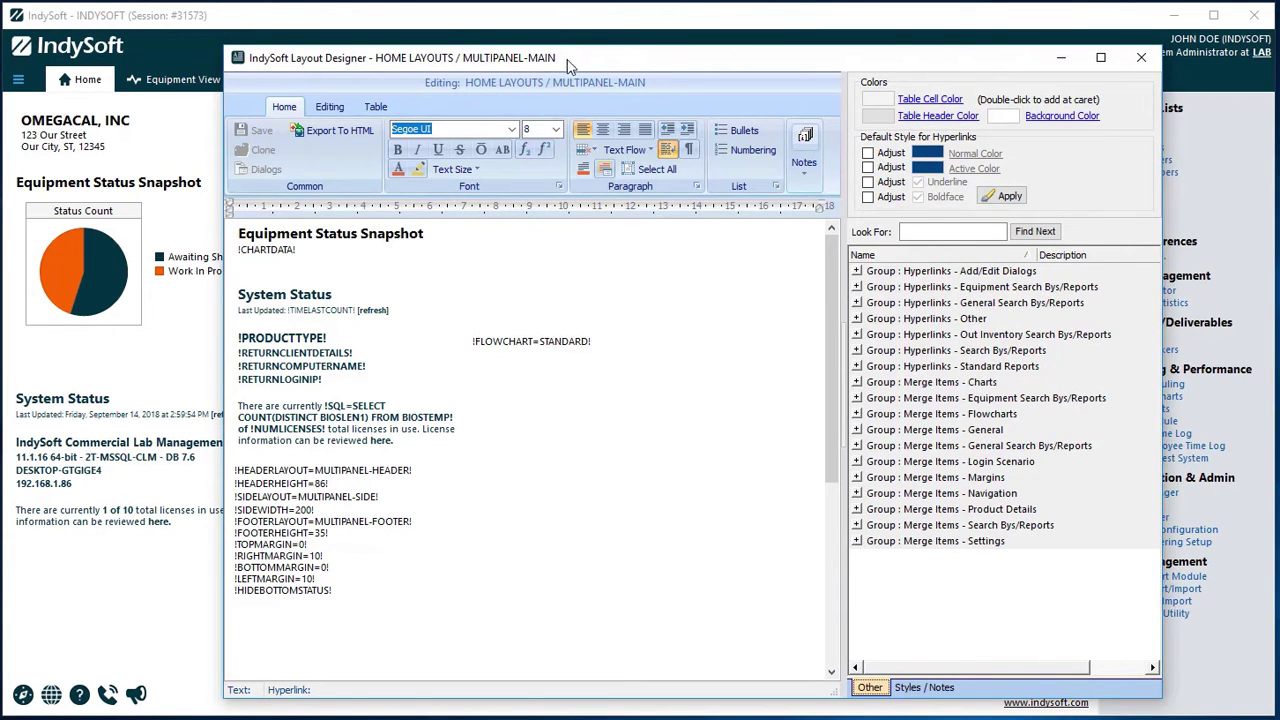
drag(568, 60, 526, 43)
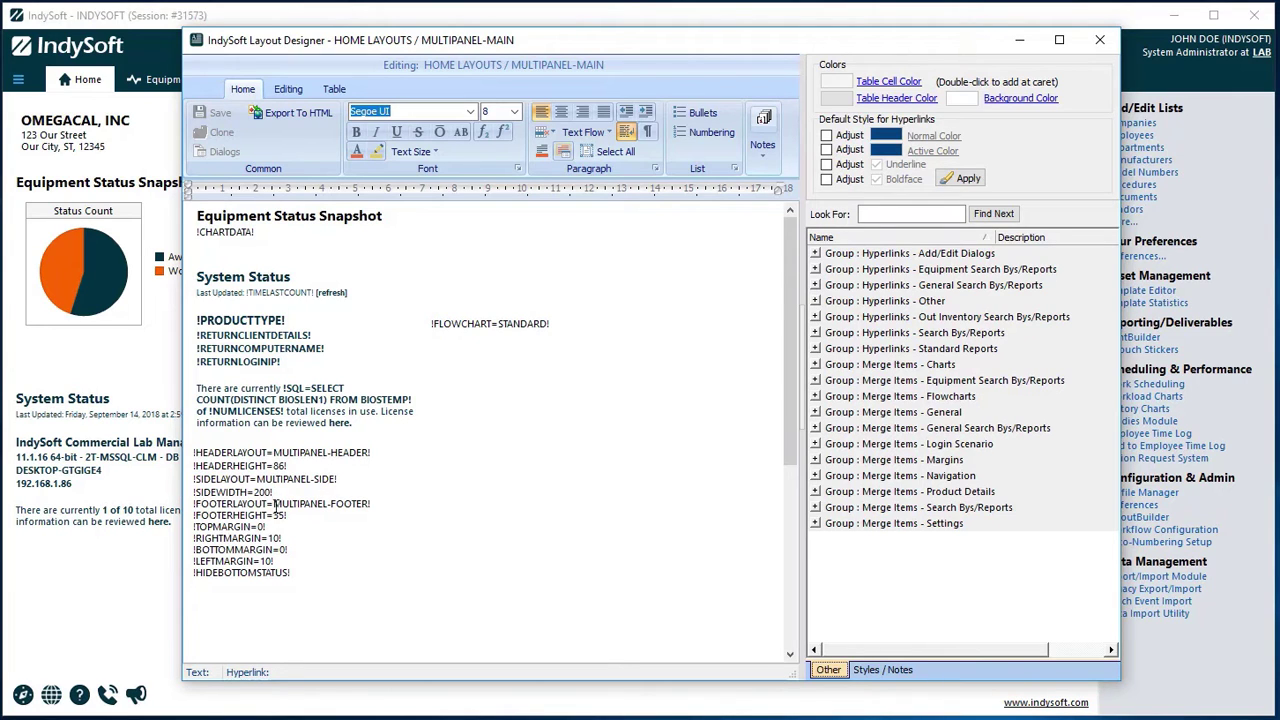
drag(550, 47, 564, 595)
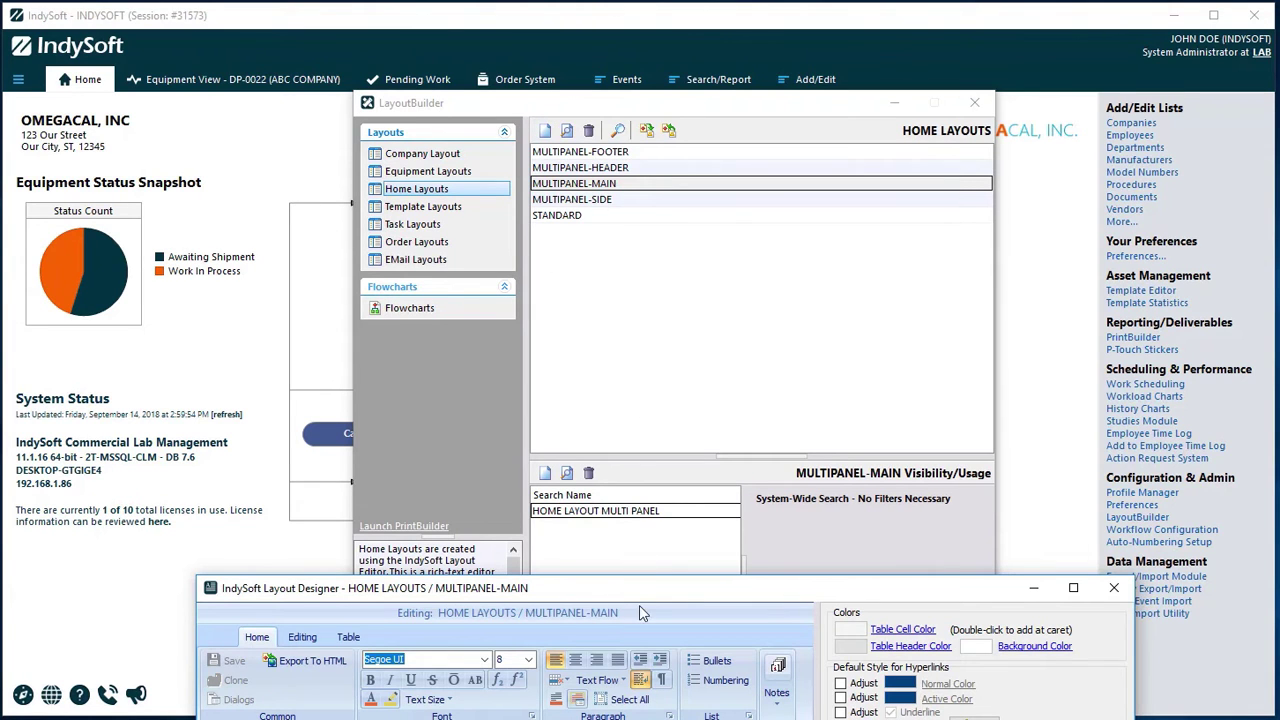
drag(640, 608, 624, 78)
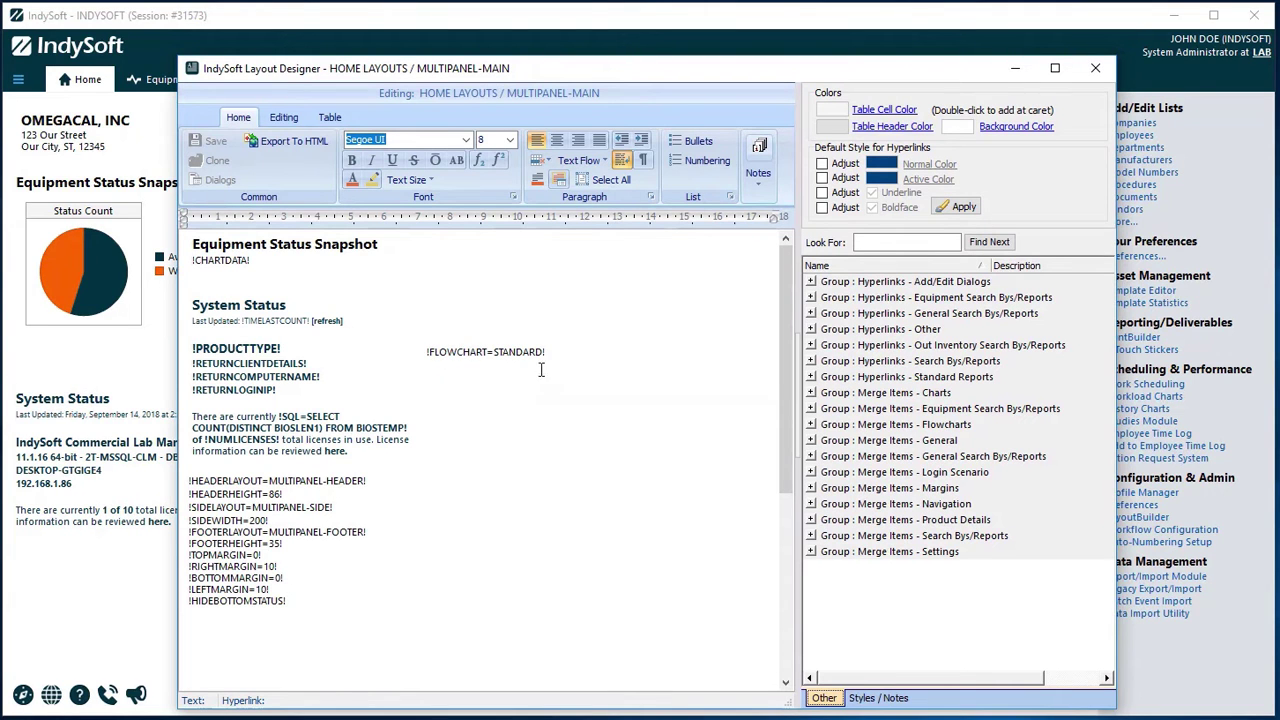
drag(526, 77, 920, 114)
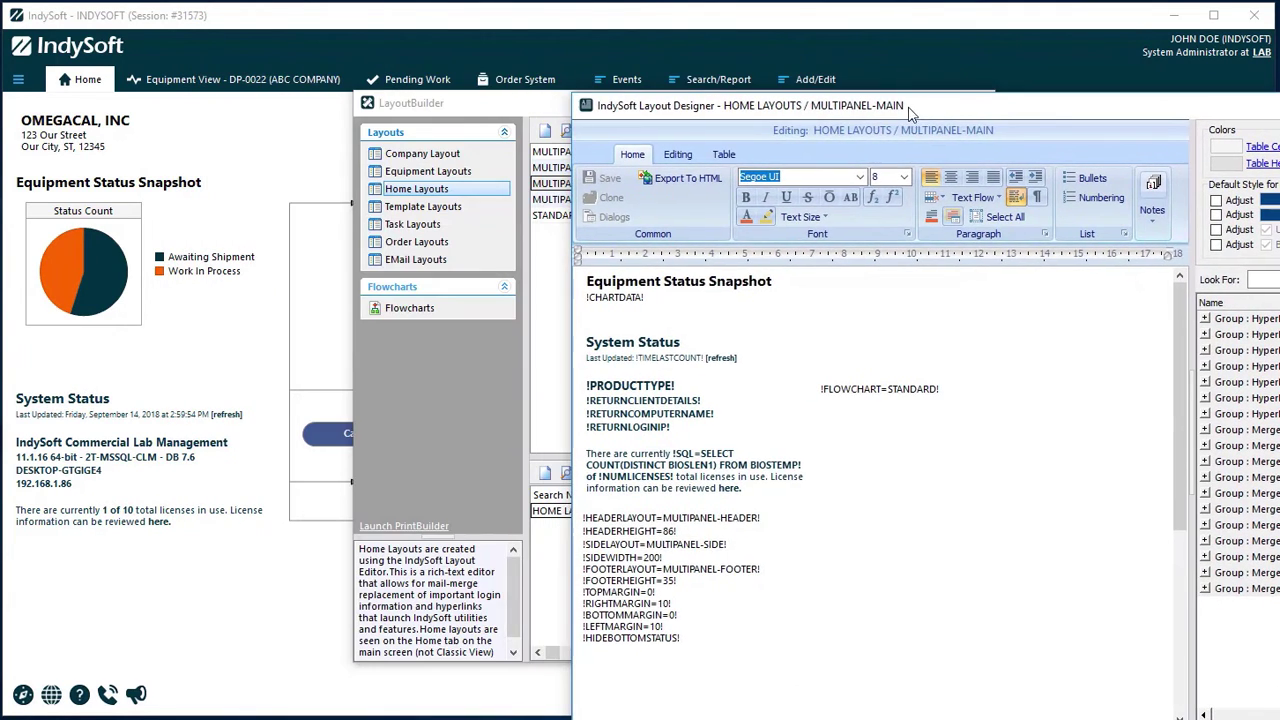
drag(518, 102, 593, 279)
drag(615, 397, 642, 553)
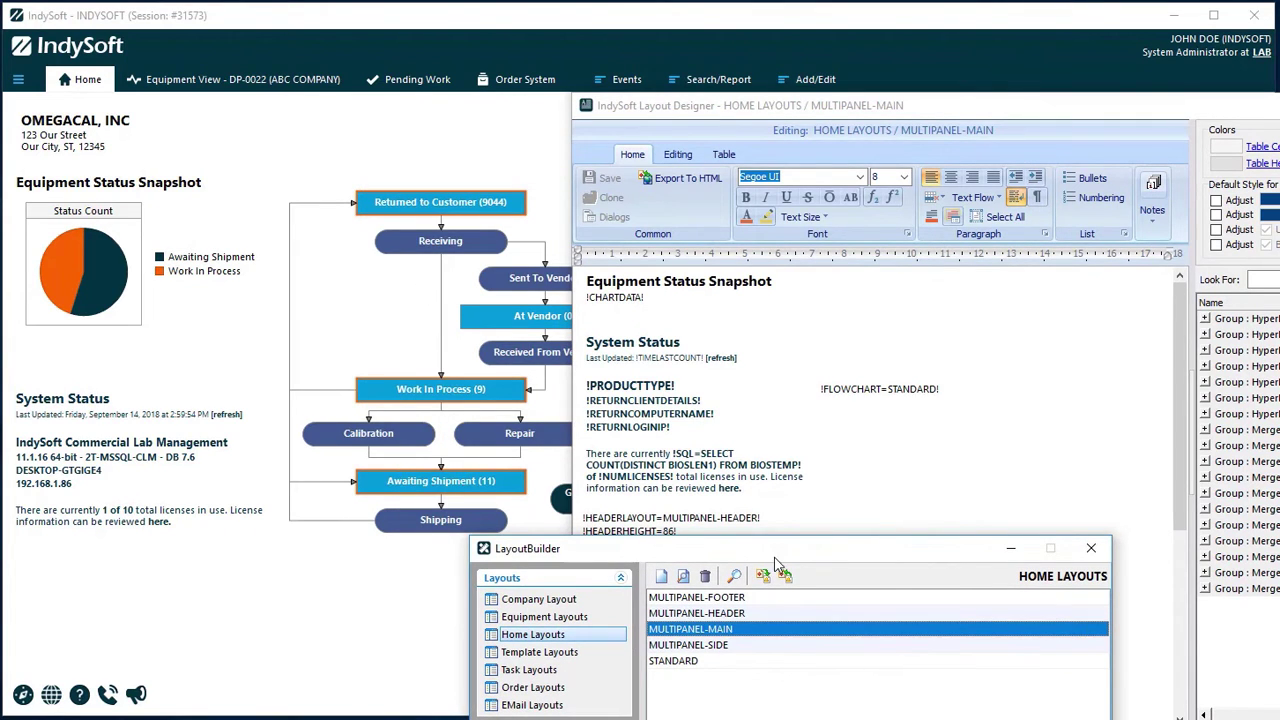
drag(776, 553, 400, 154)
drag(850, 108, 392, 62)
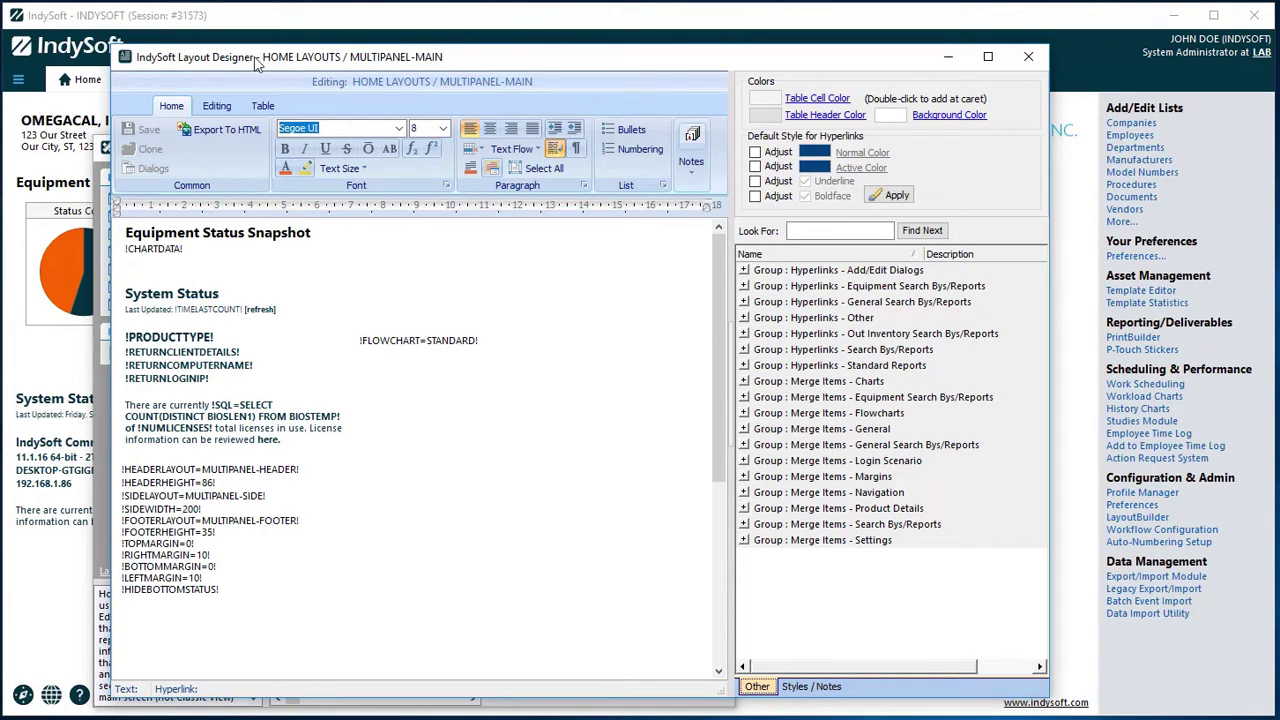
drag(300, 58, 523, 53)
drag(249, 151, 671, 166)
click(656, 57)
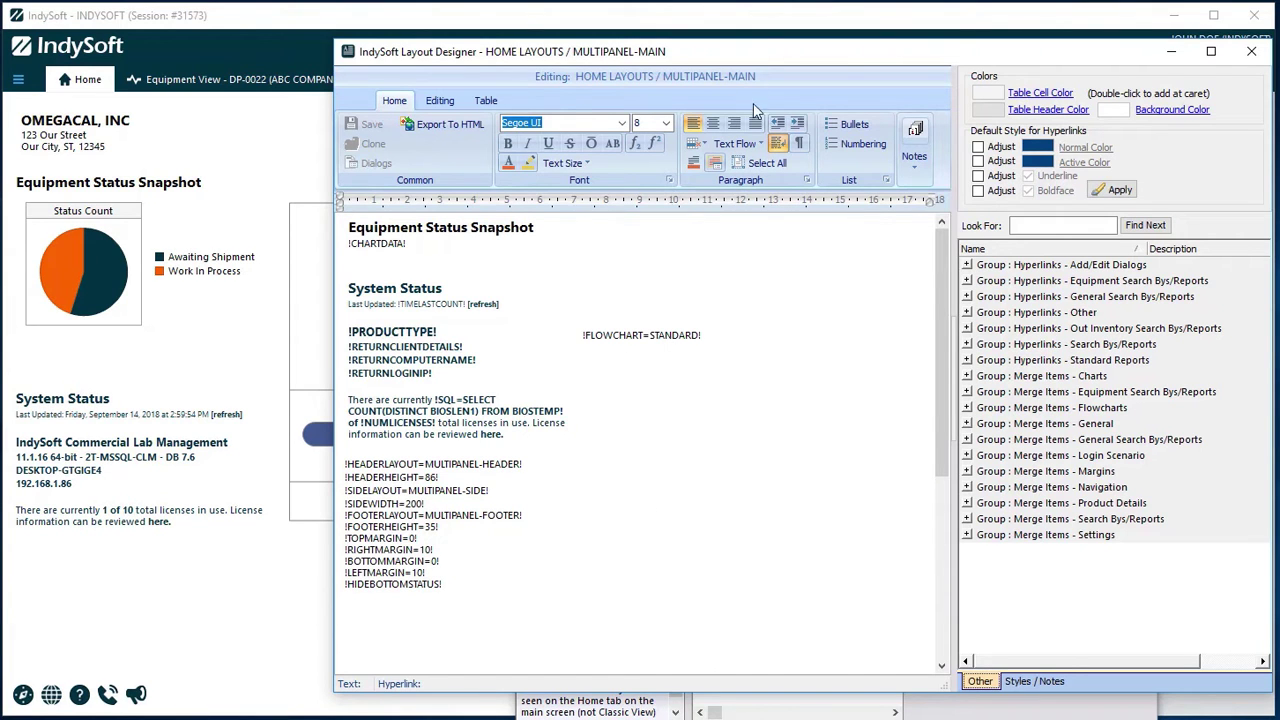
drag(755, 57, 571, 55)
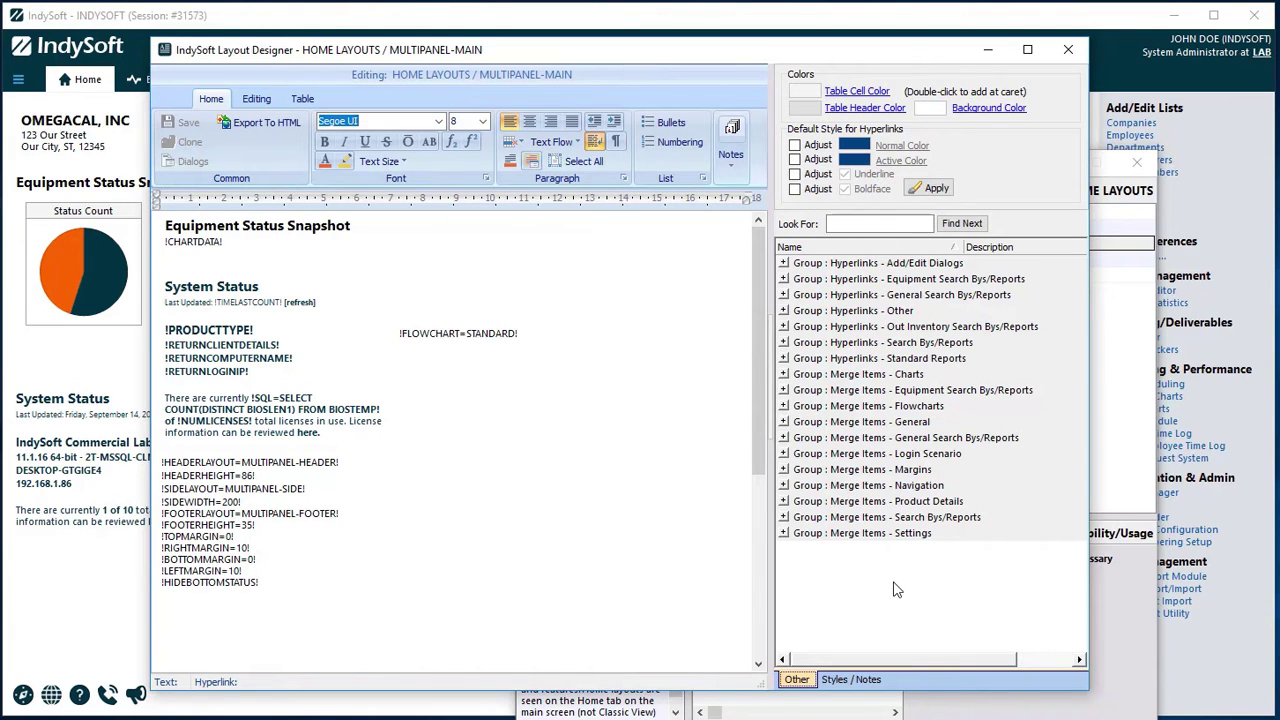
Look through the available Hyperlinks - Add/Edit Dialogs items and close the layout designer.
click(784, 264)
click(784, 264)
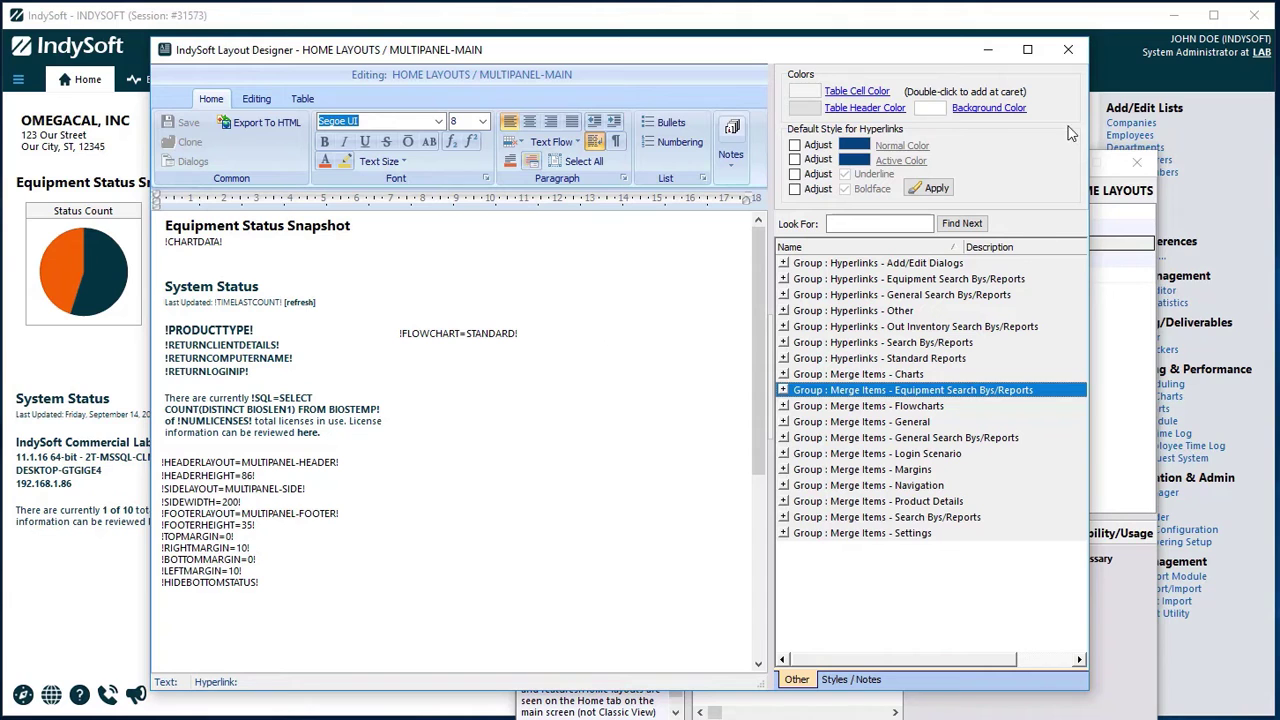
click(1068, 49)
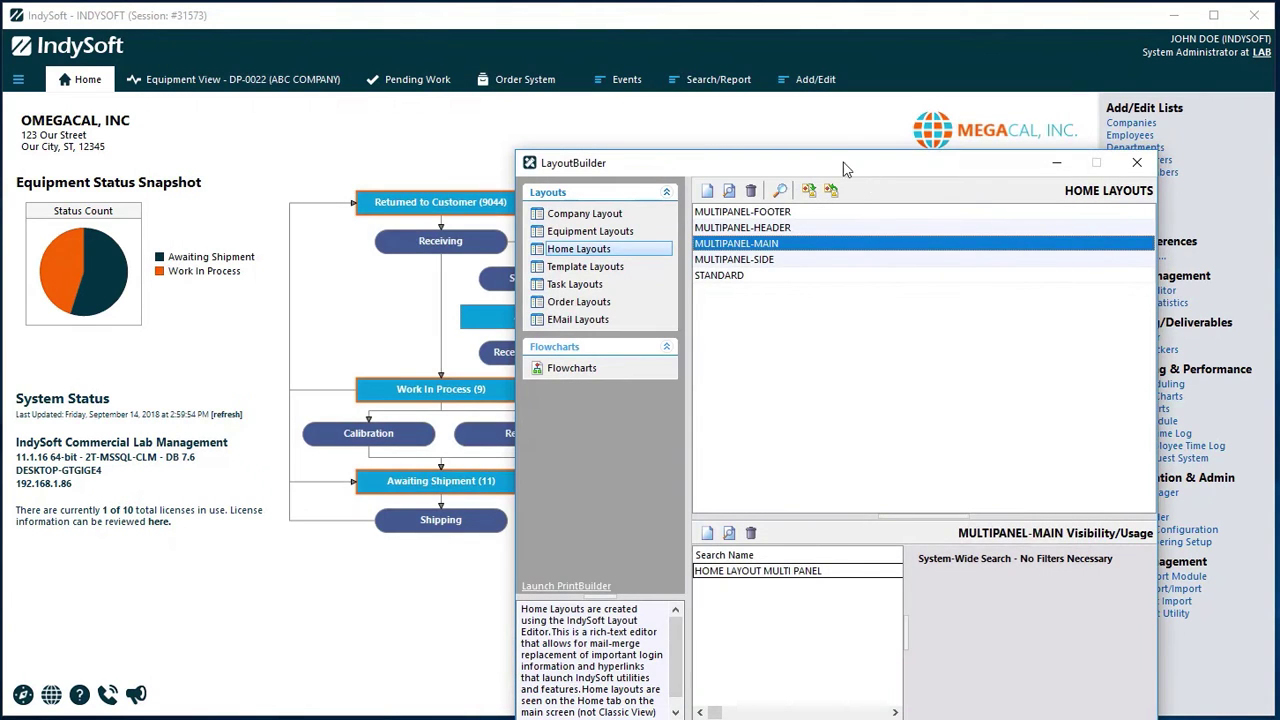
Create a home layout template named ADMIN MULTIPANEL-MAIN, cloned from the existing MULTIPANEL-MAIN template.
drag(848, 163, 498, 106)
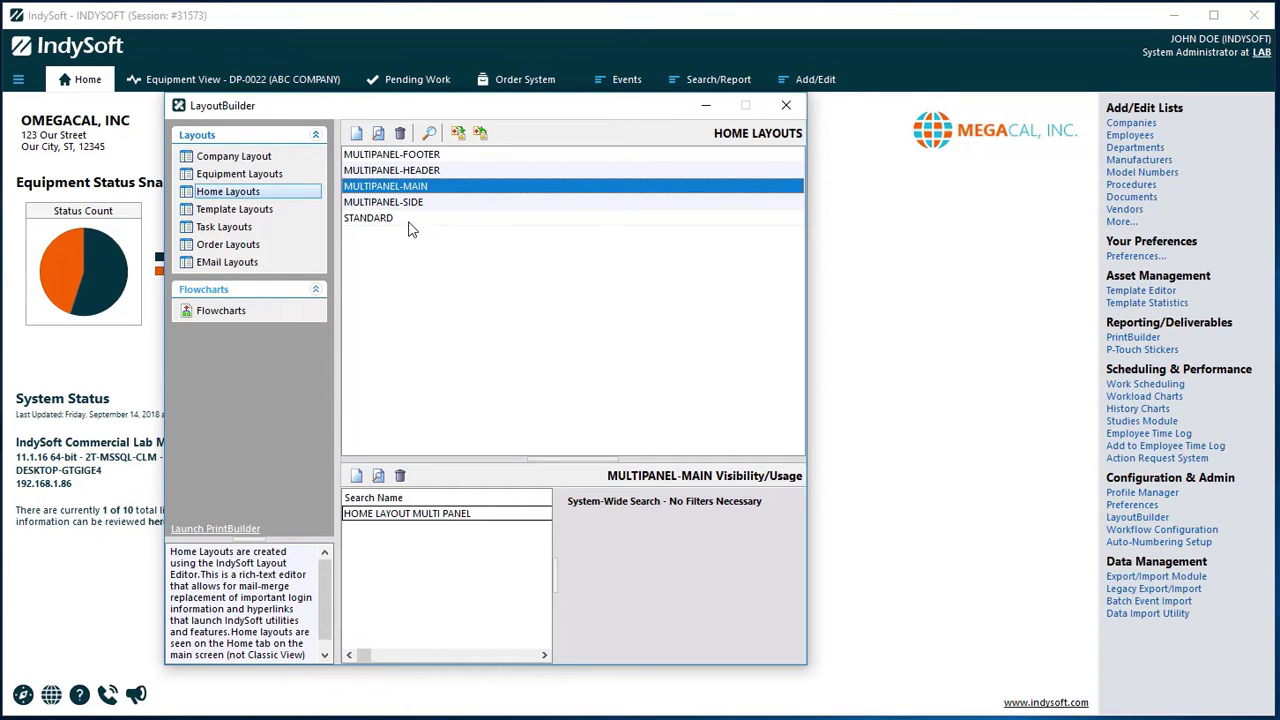
click(357, 134)
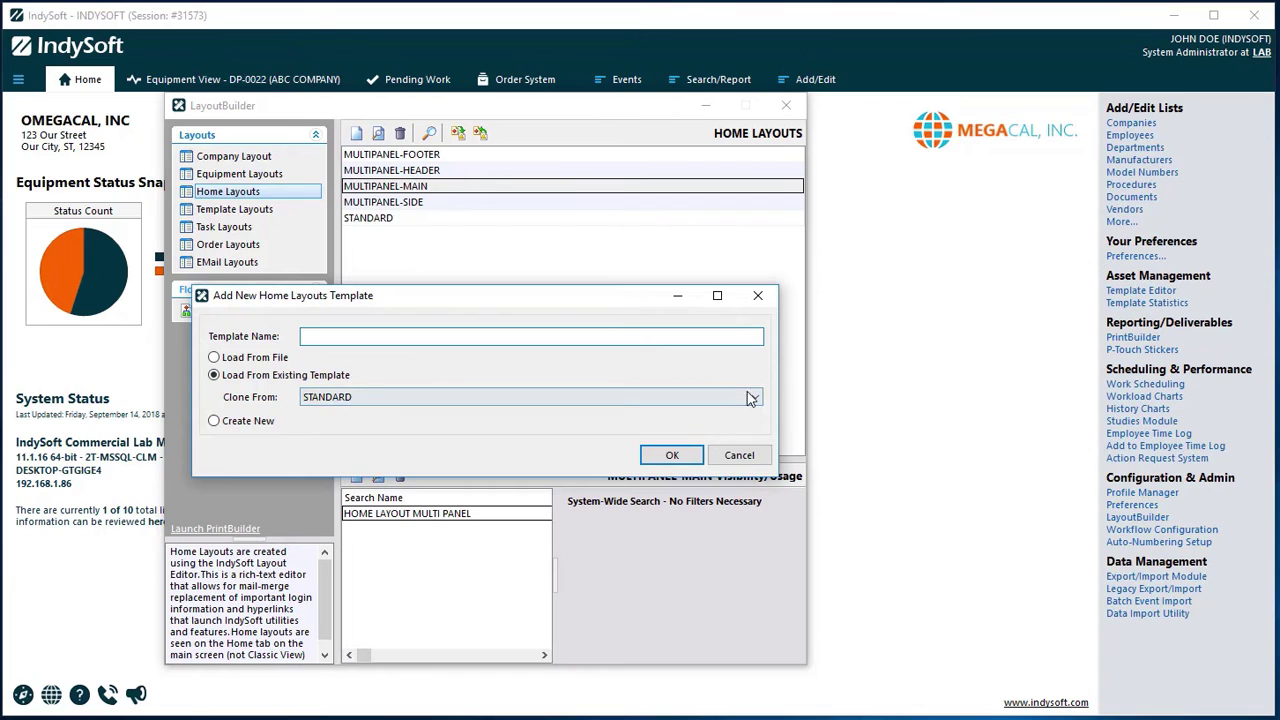
click(752, 397)
click(348, 436)
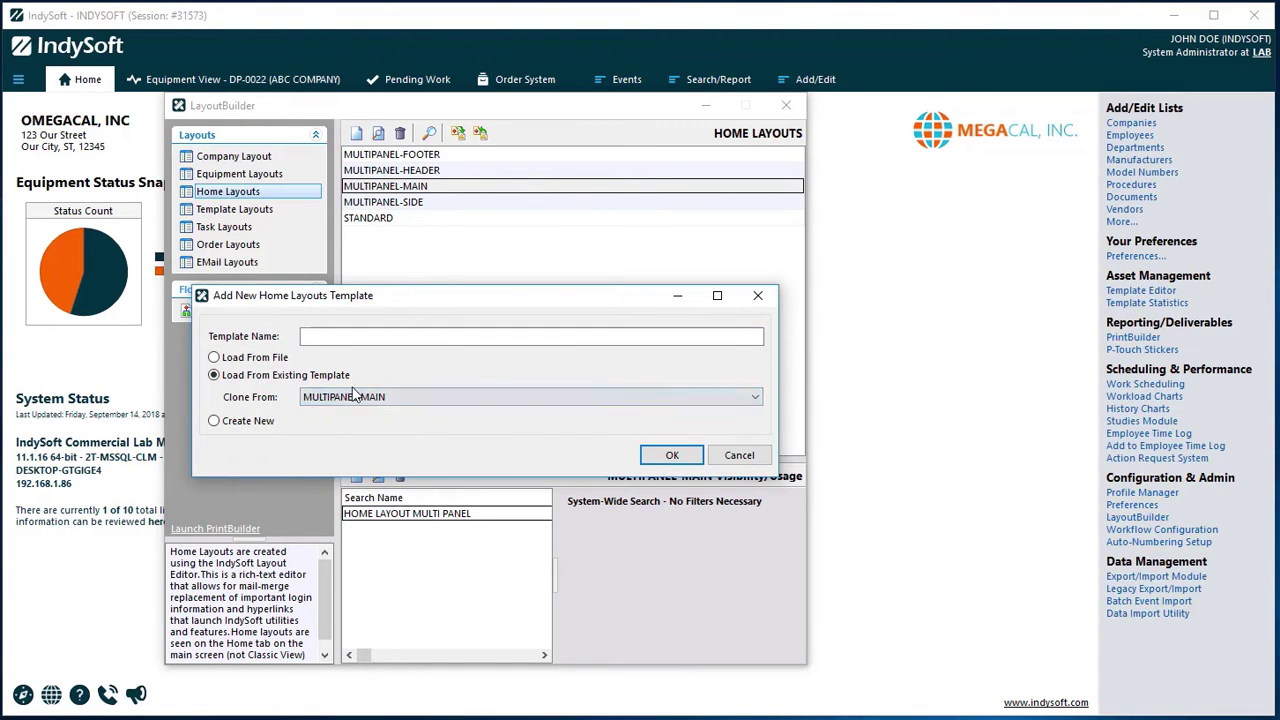
click(389, 342)
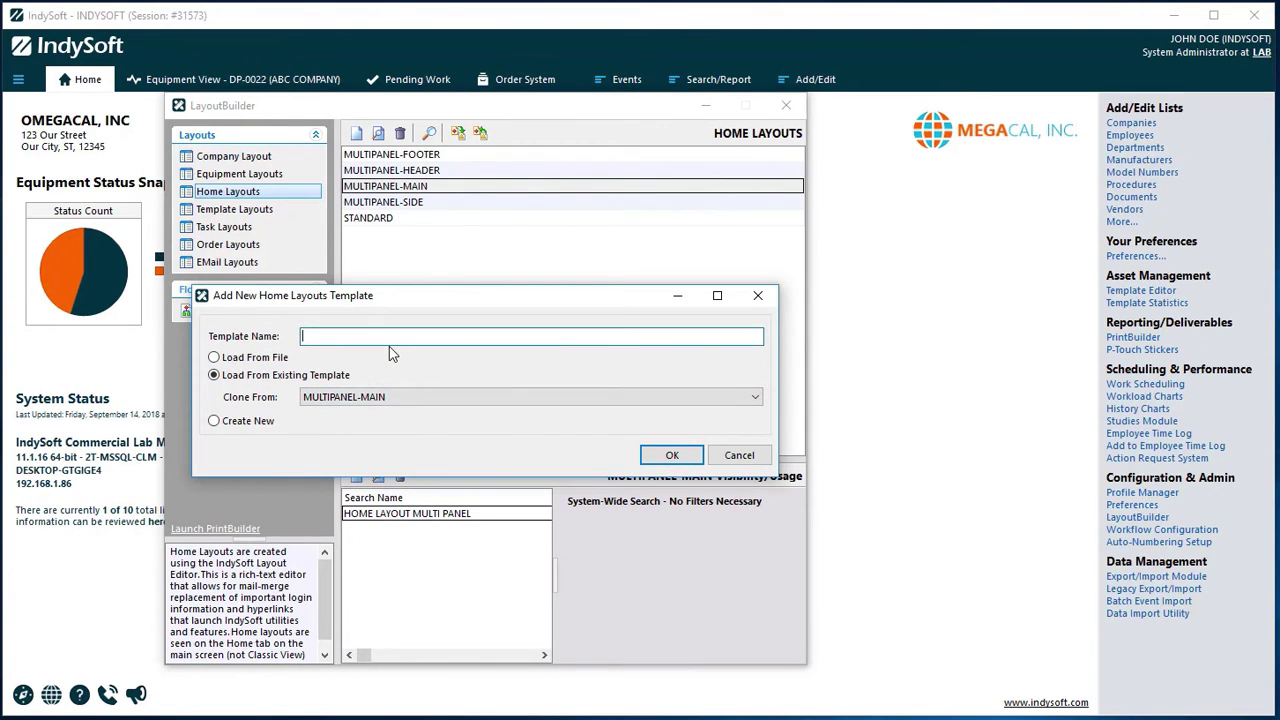
text(ADMIN)
text(MULTIPANEL-MAIN)
click(672, 452)
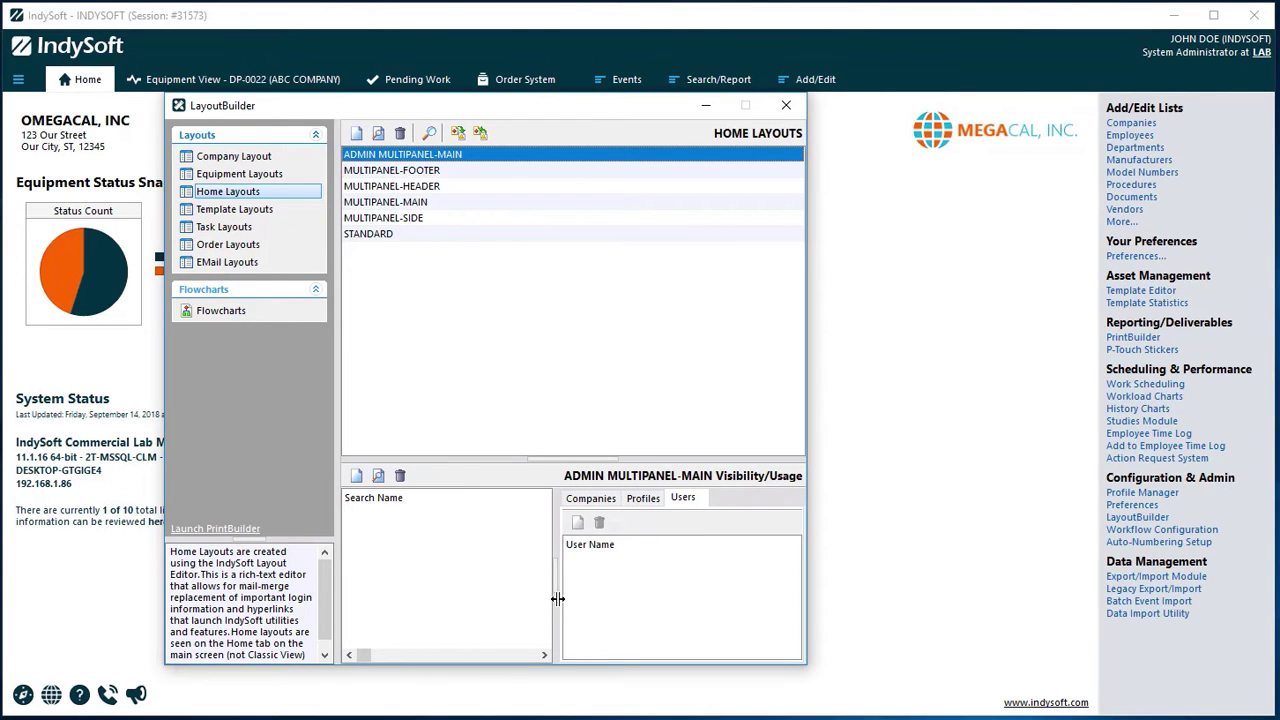
Try enabling Read-Only Client in MULTIPANEL-MAIN's HOME LAYOUT MULTI PANEL search settings, and close them without saving.
click(395, 205)
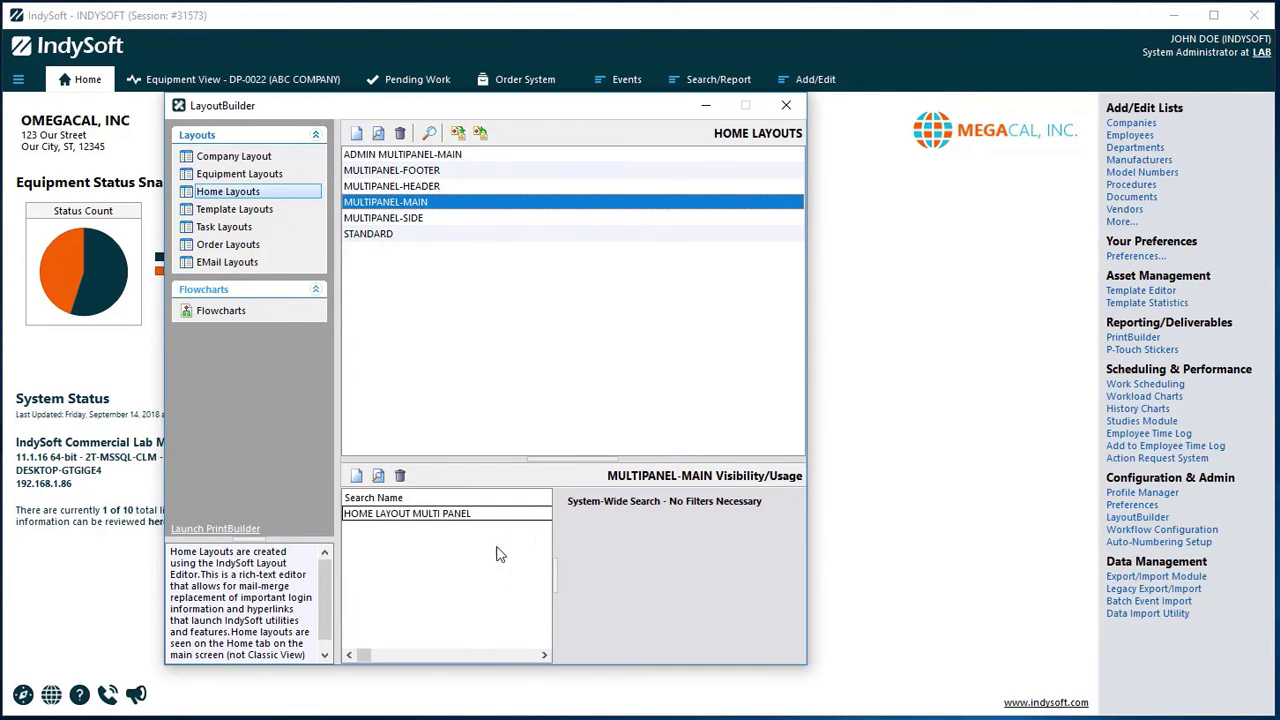
double_click(408, 514)
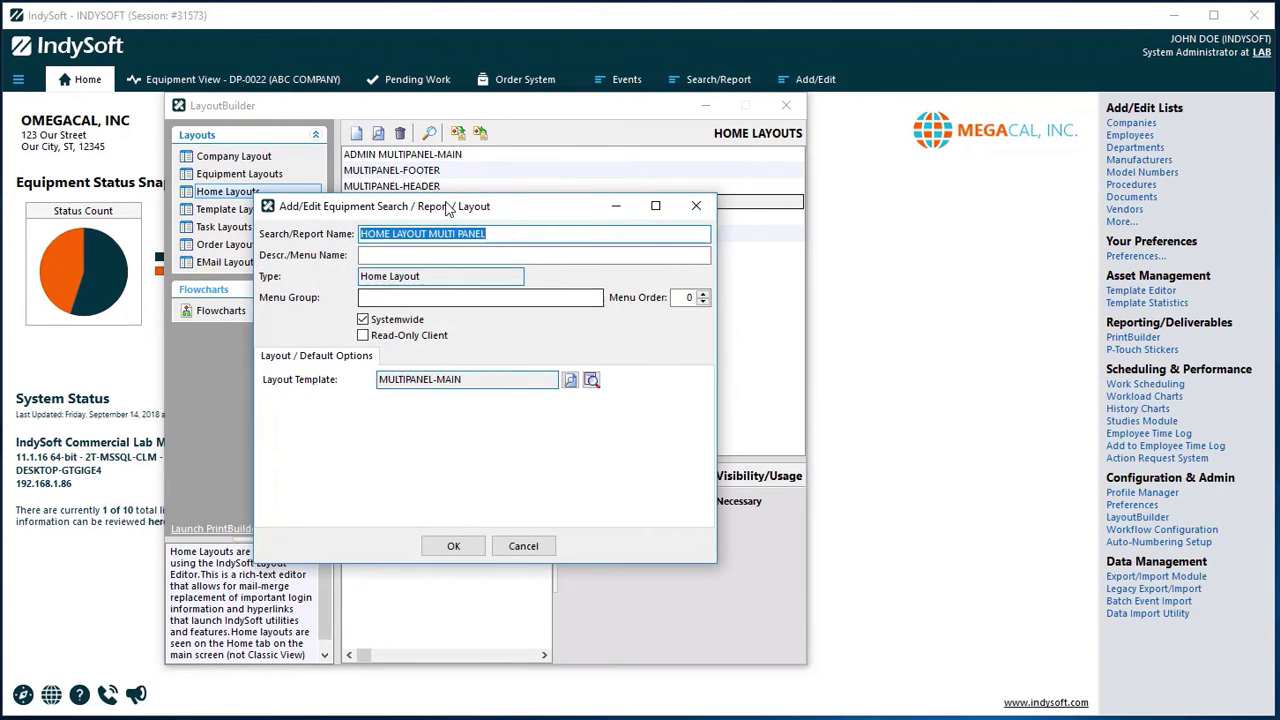
drag(448, 206, 657, 190)
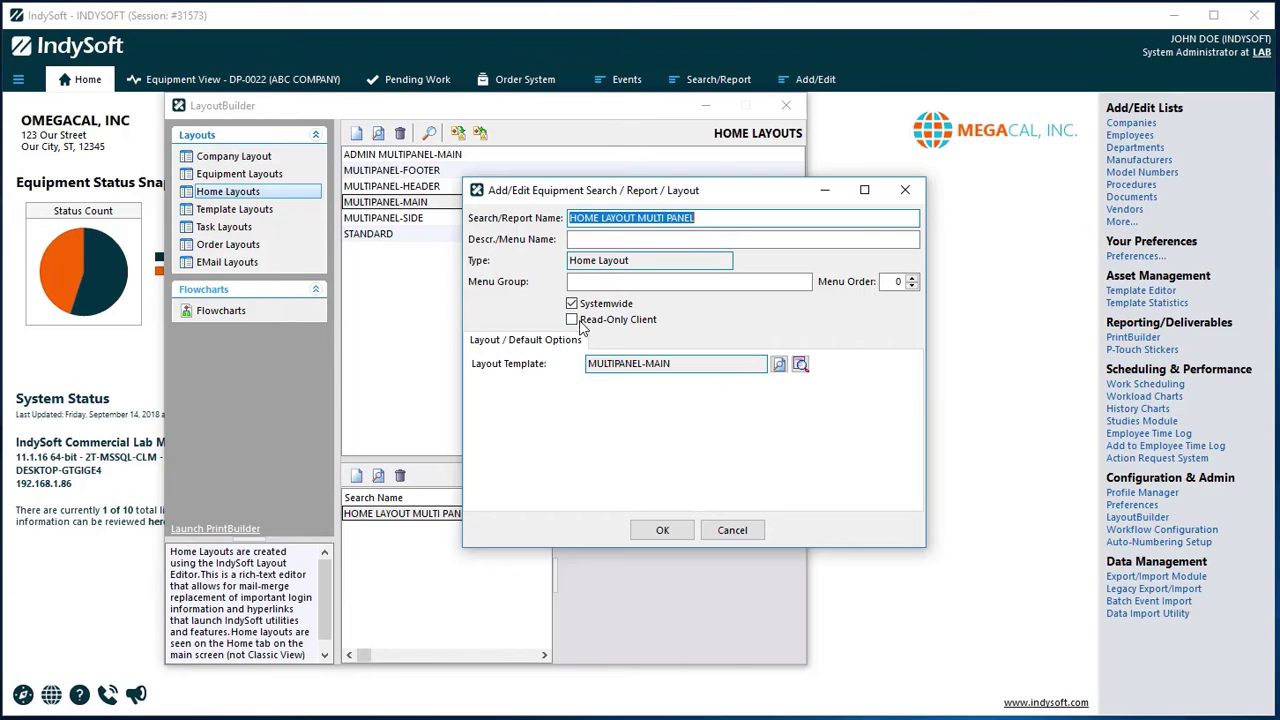
click(573, 322)
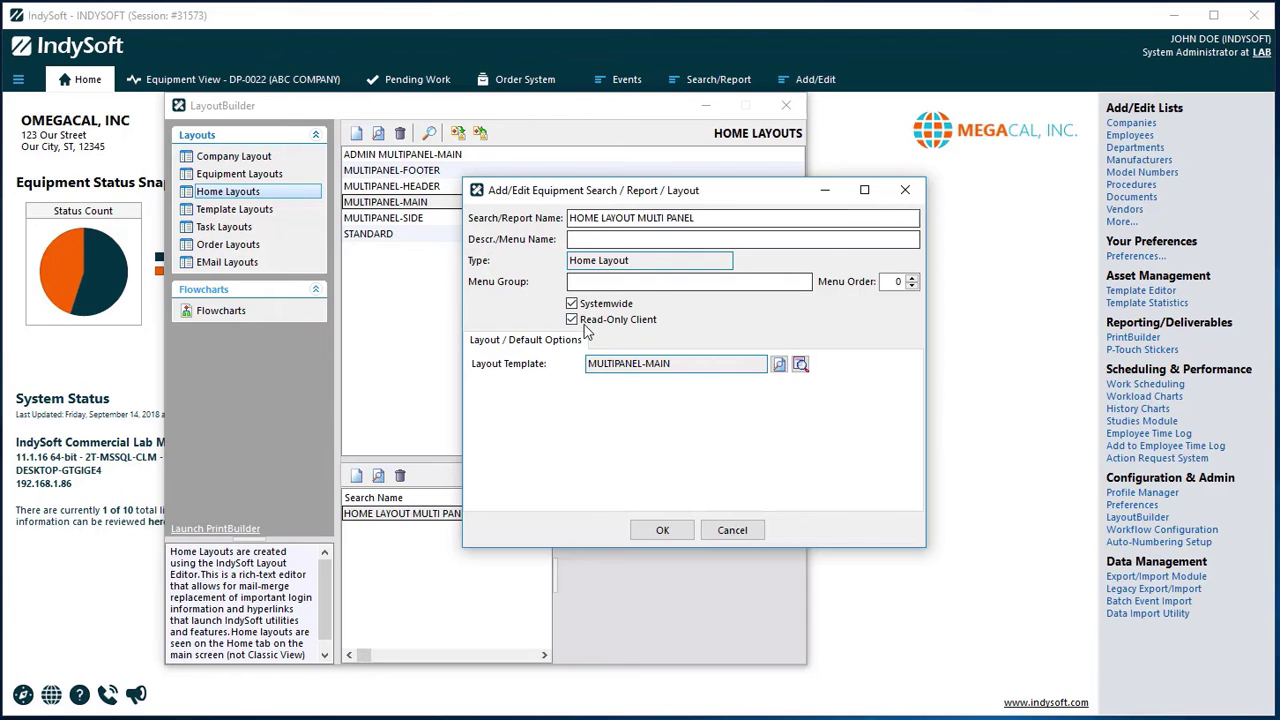
click(907, 191)
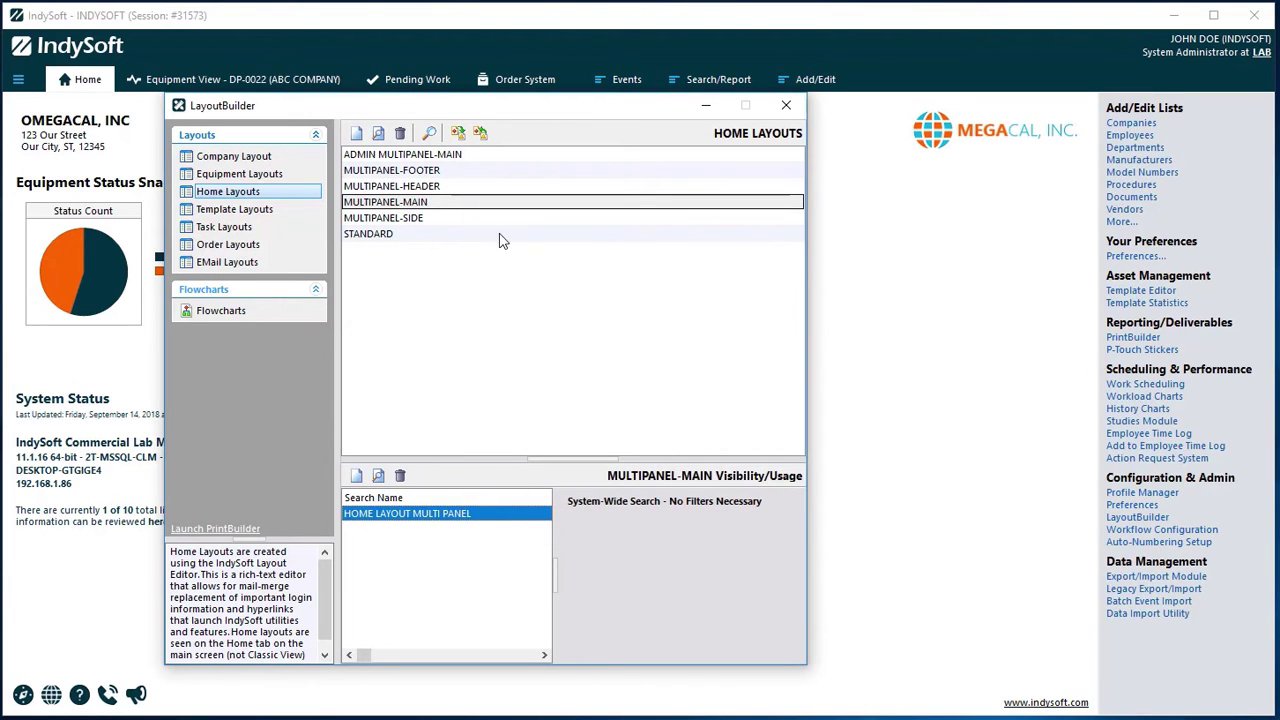
Add a visibility search named ADMIN MULTIPANEL-MAIN to the ADMIN MULTIPANEL-MAIN home layout, with Systemwide turned off.
click(404, 156)
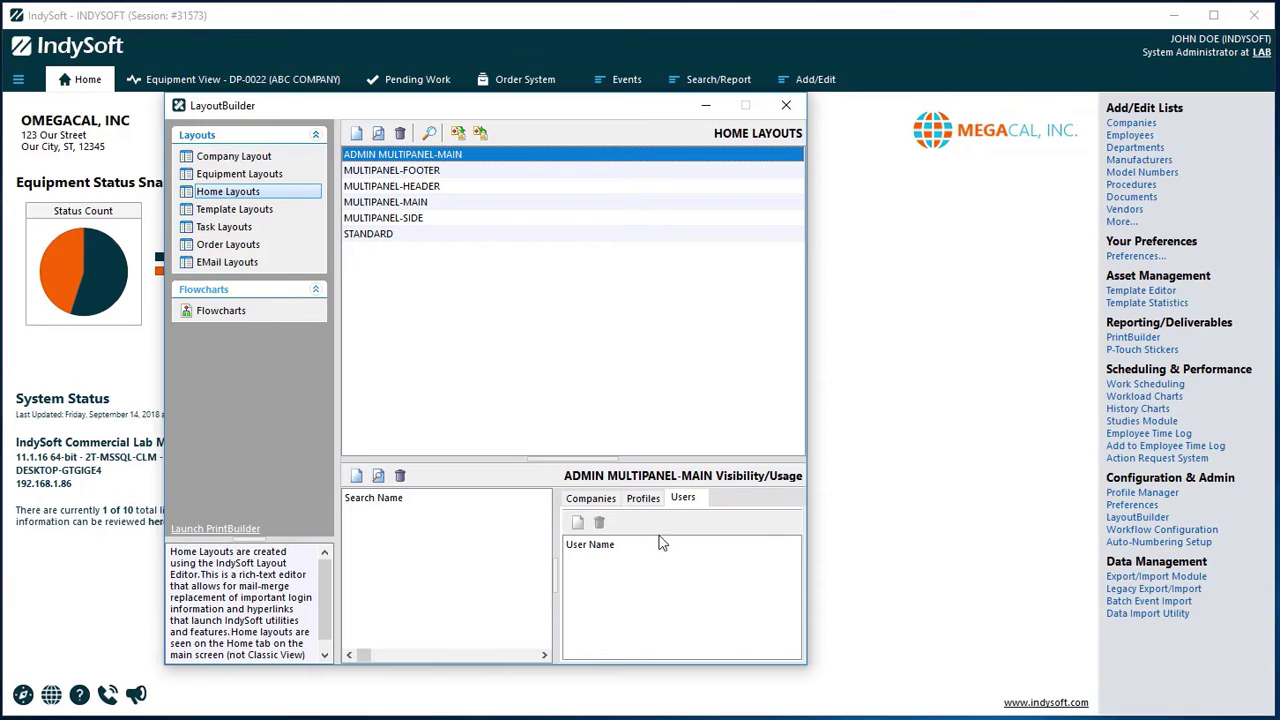
click(698, 500)
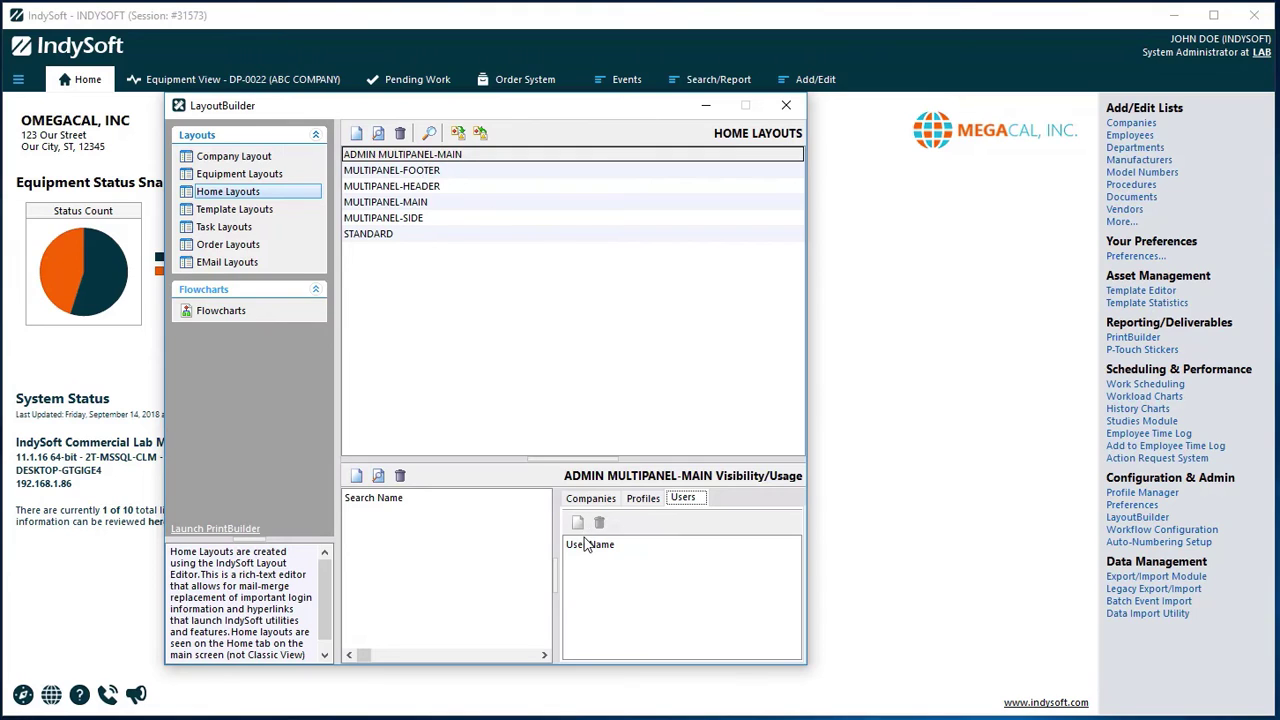
click(643, 498)
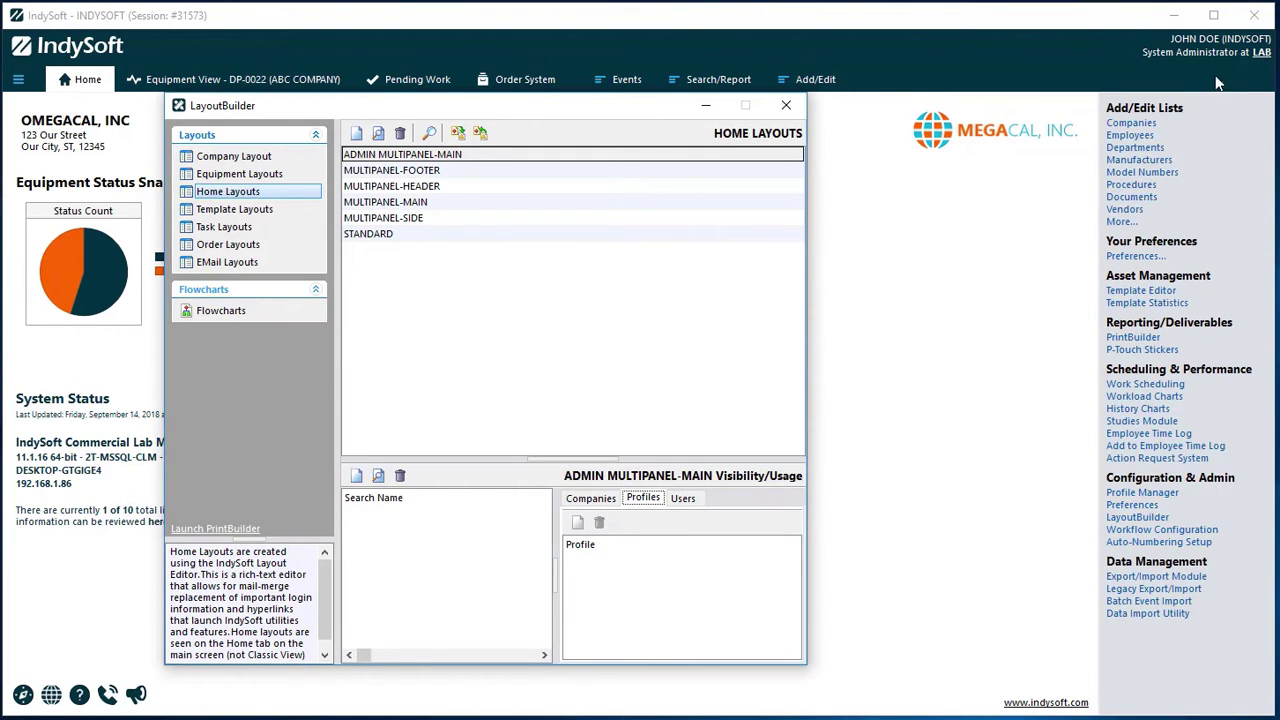
click(596, 500)
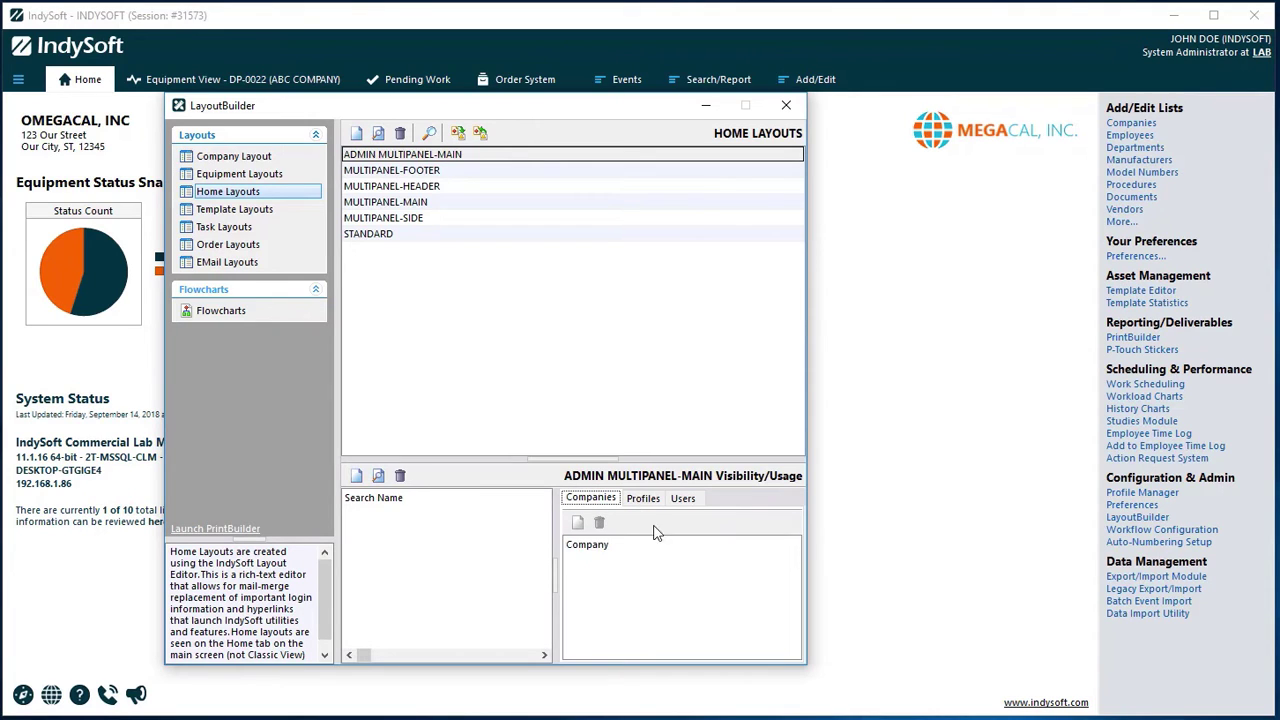
click(358, 478)
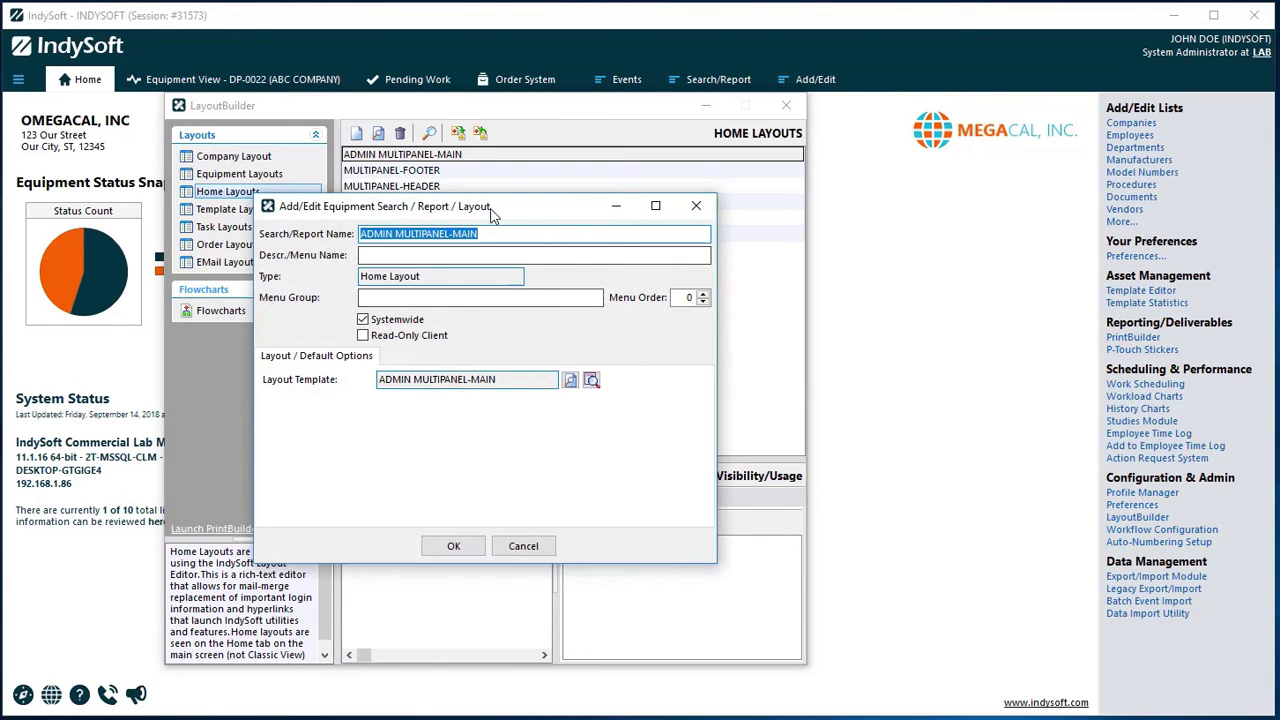
drag(520, 207, 784, 248)
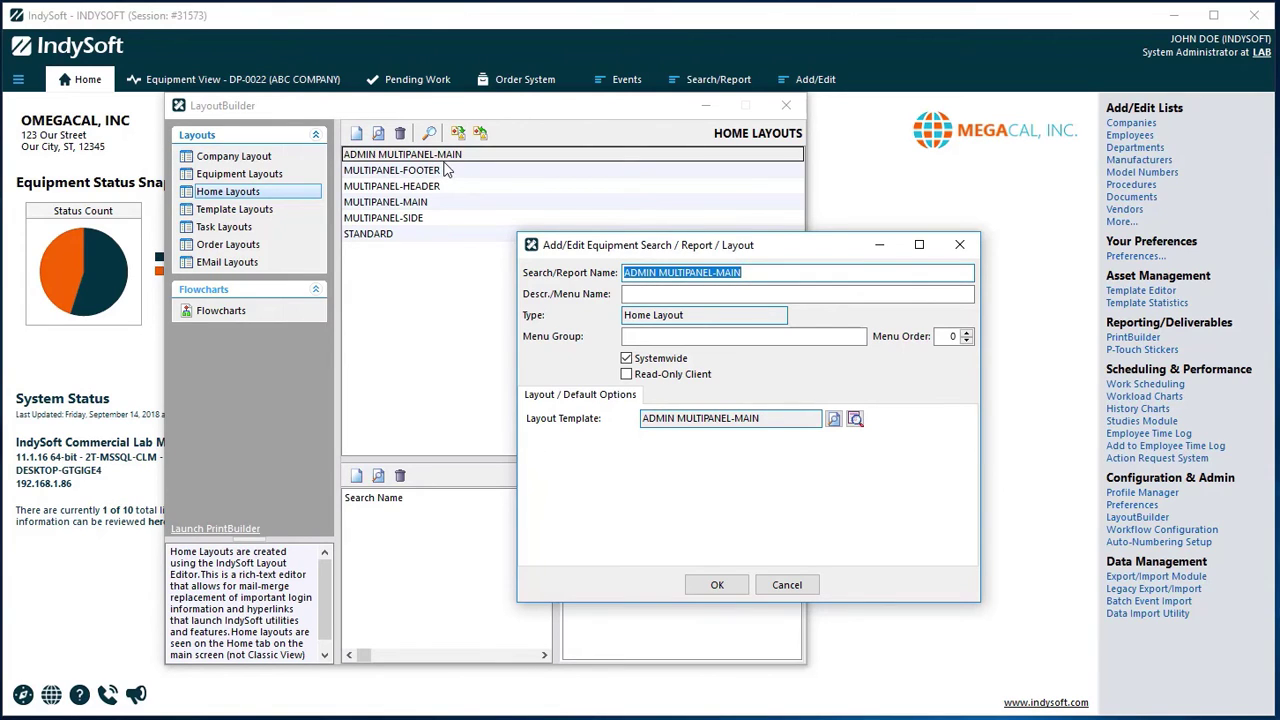
click(644, 338)
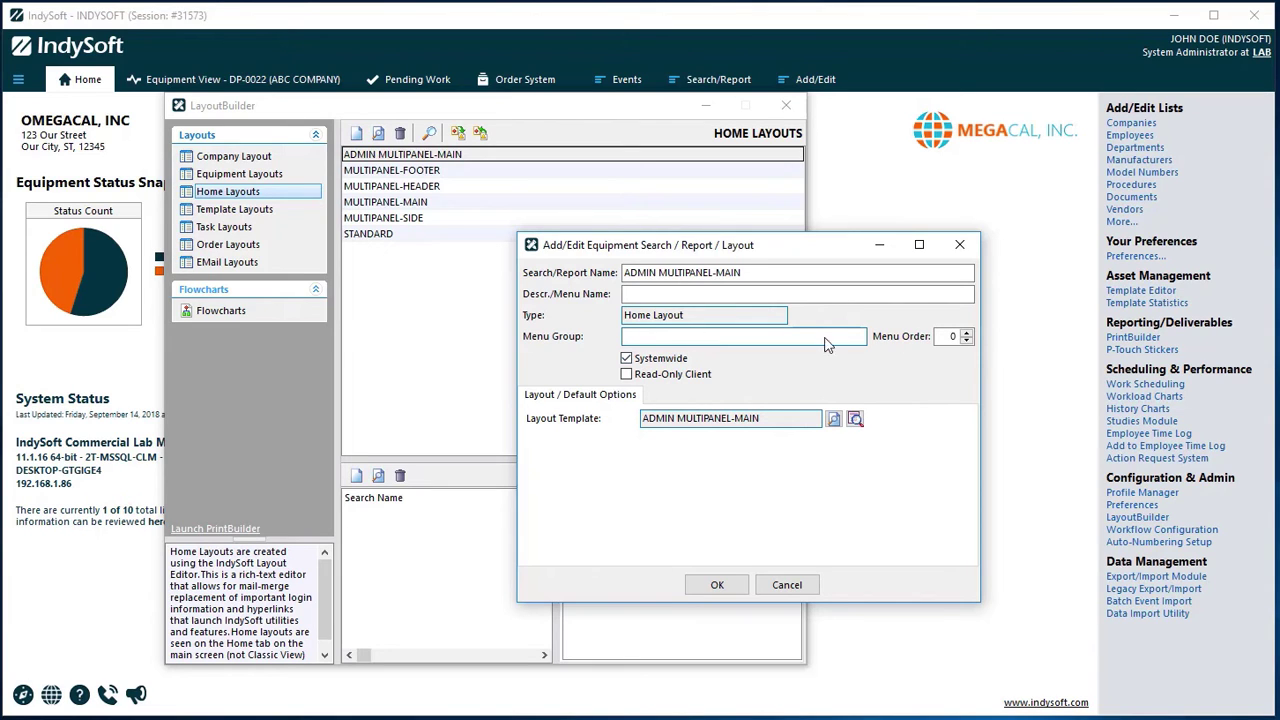
click(626, 359)
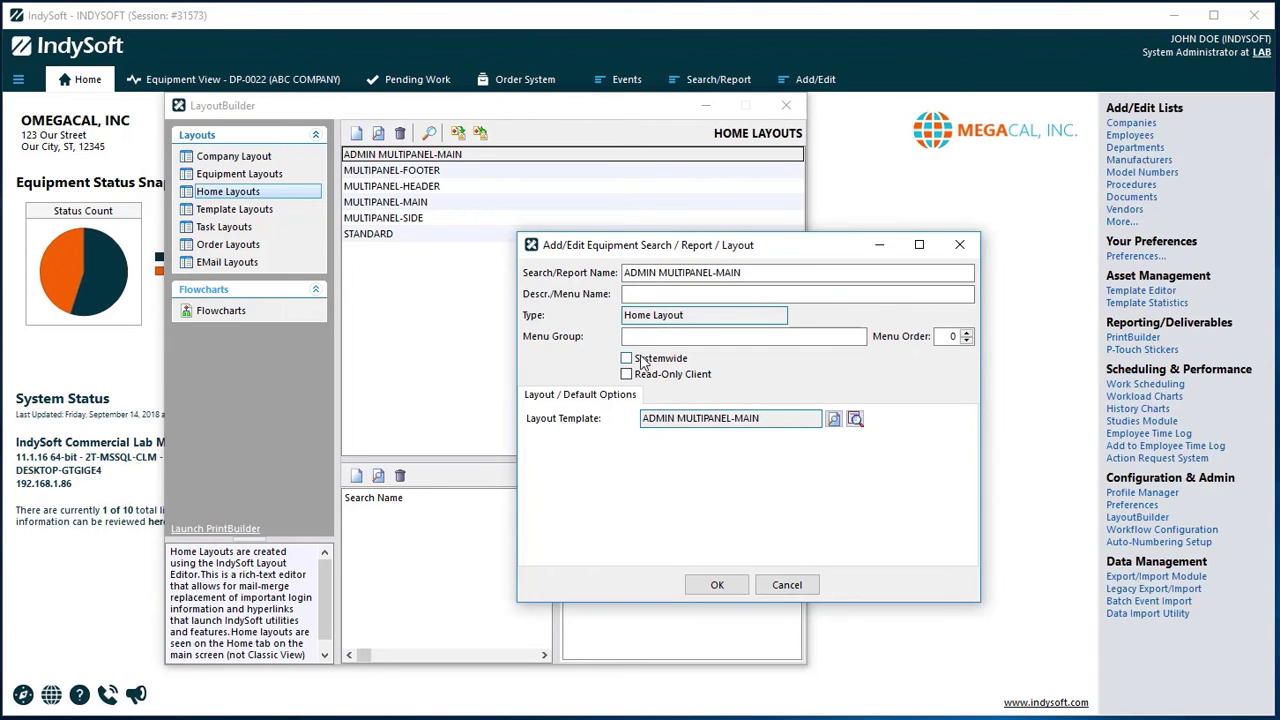
click(719, 585)
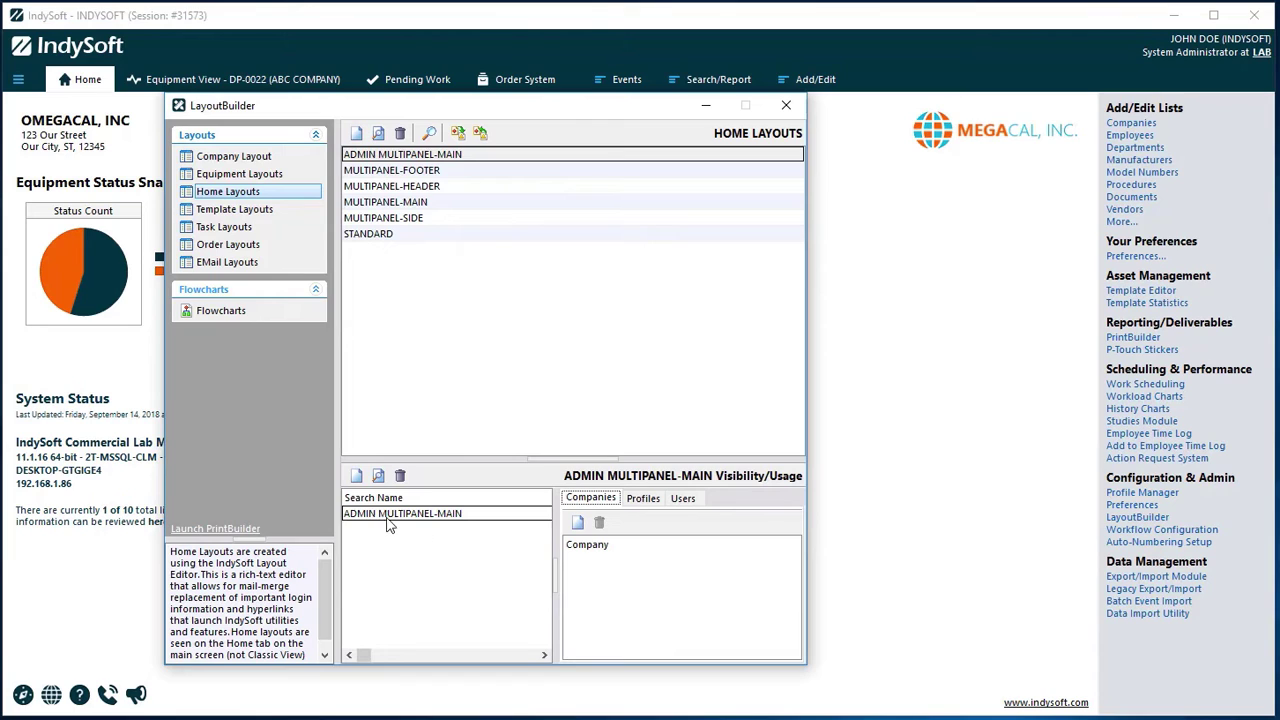
Add the System Administrator profile to the ADMIN MULTIPANEL-MAIN search's visibility.
click(649, 502)
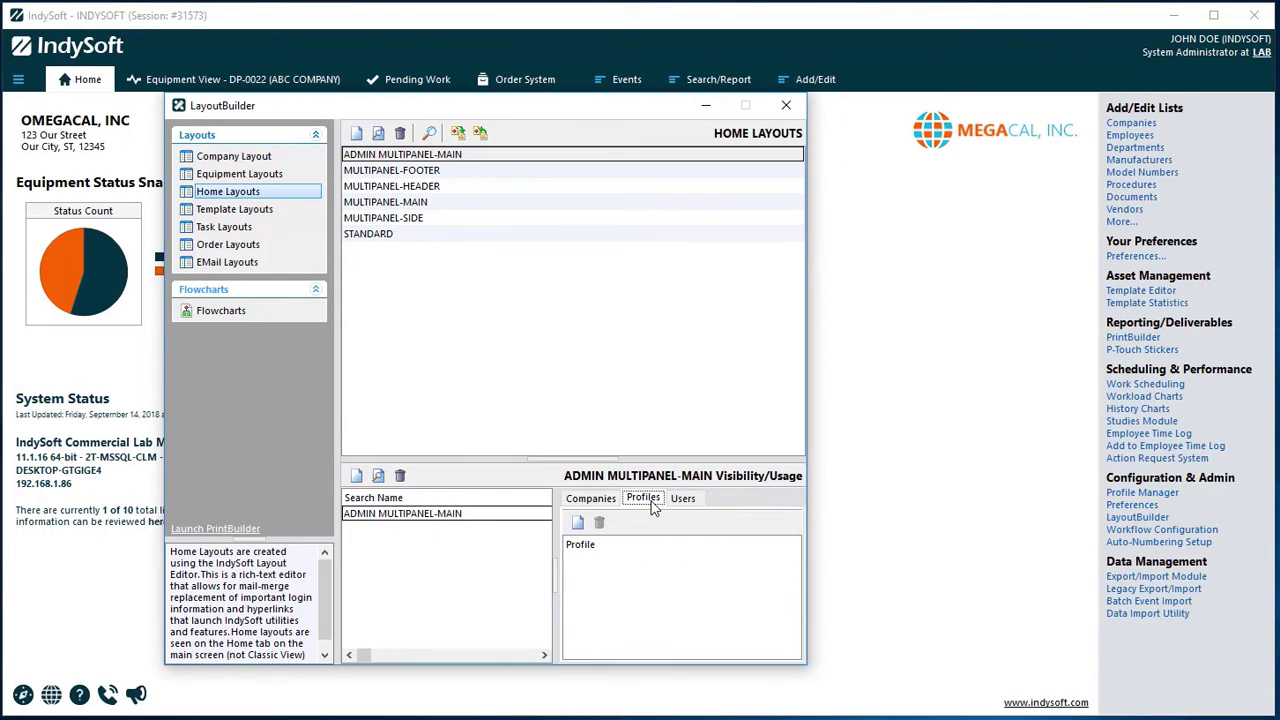
click(578, 522)
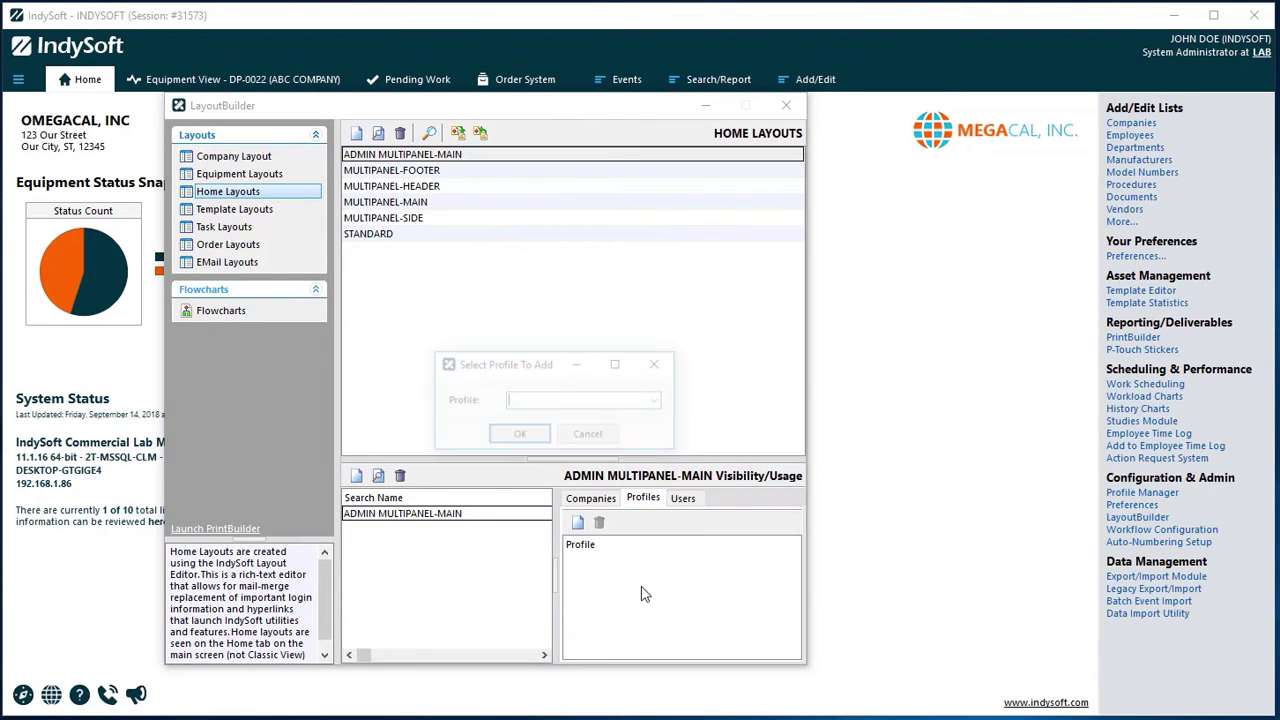
click(657, 400)
click(555, 463)
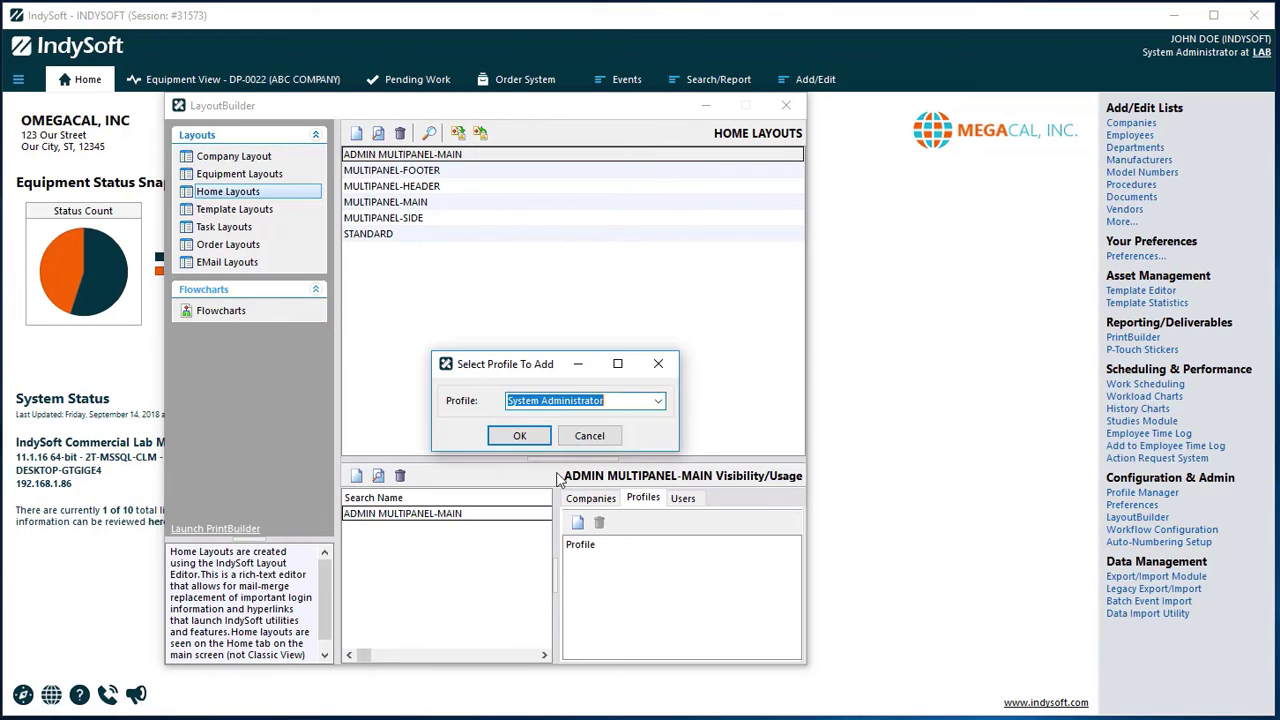
click(516, 436)
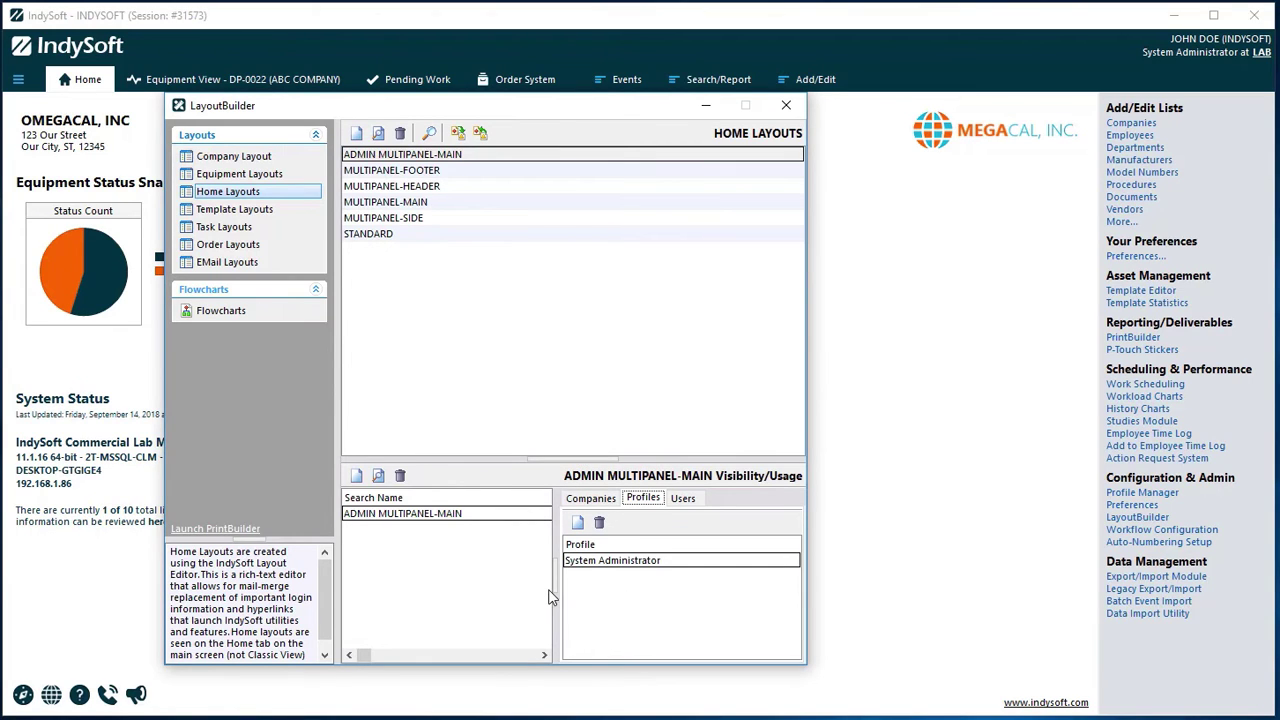
Add the heading ADMIN HOME VIEW SCREEN above Equipment Status Snapshot in the ADMIN MULTIPANEL-MAIN layout, then save and close the layout.
click(383, 158)
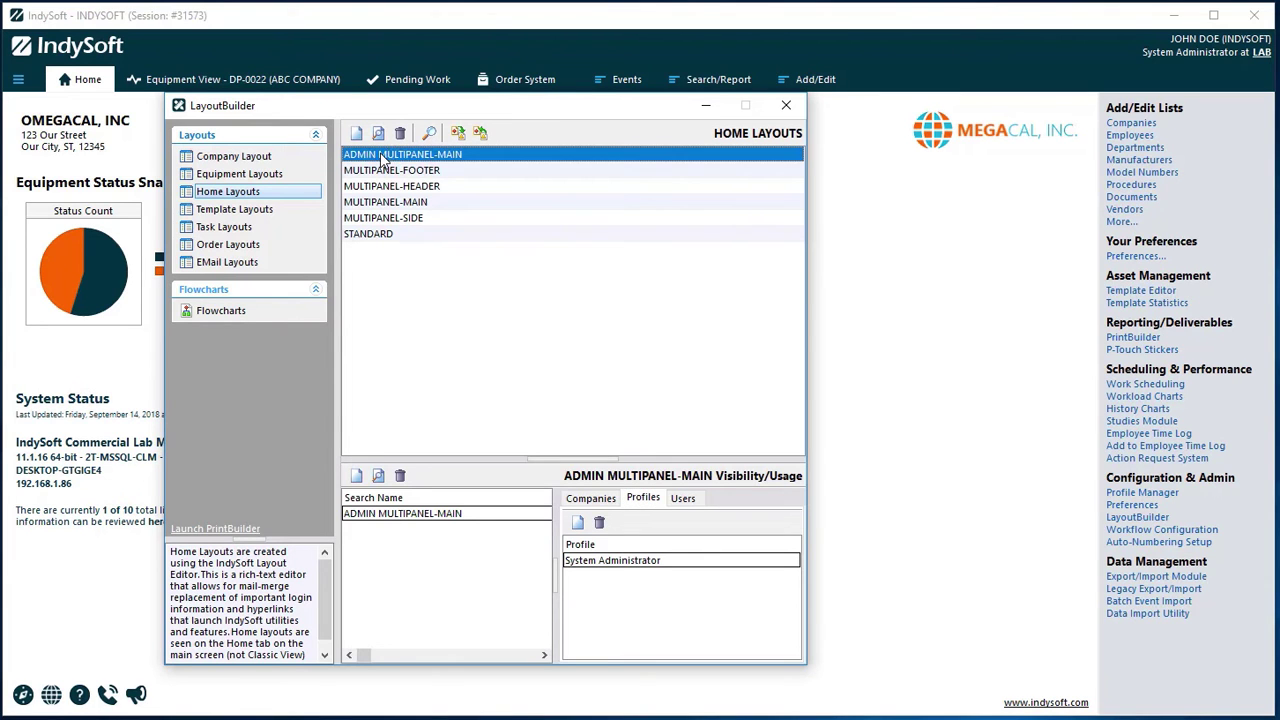
double_click(430, 158)
click(238, 242)
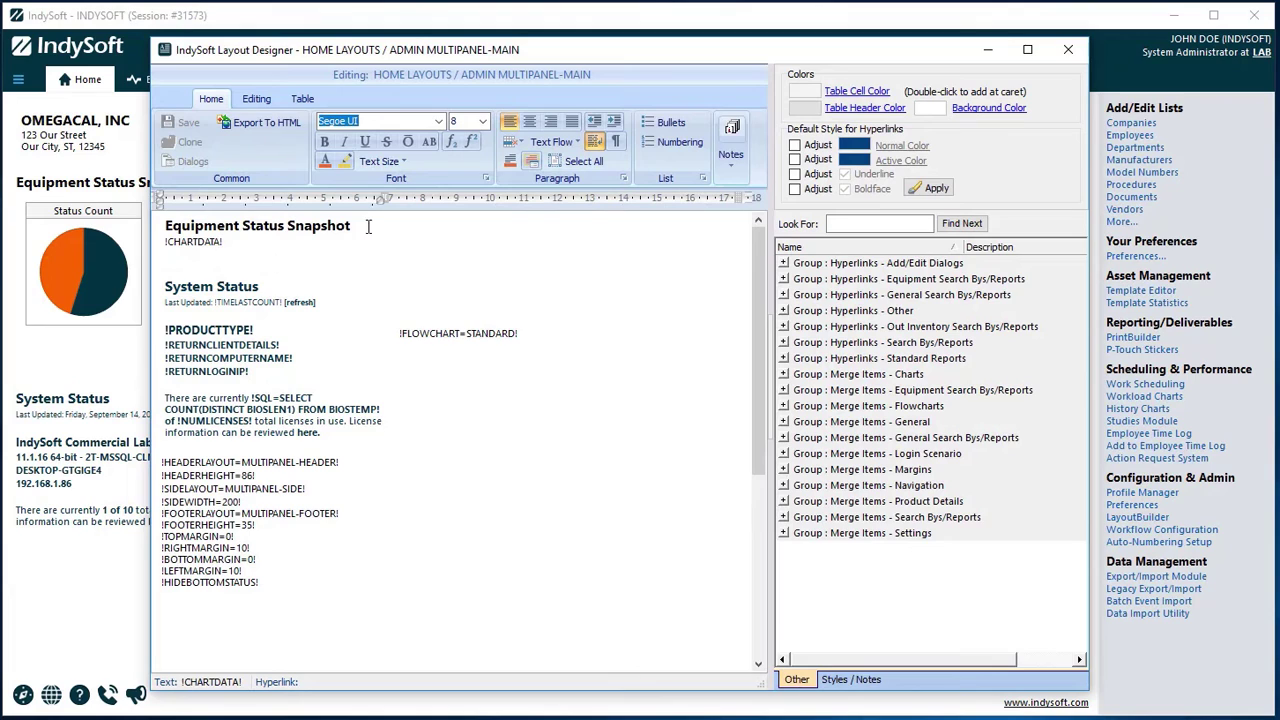
click(166, 226)
key(Return)
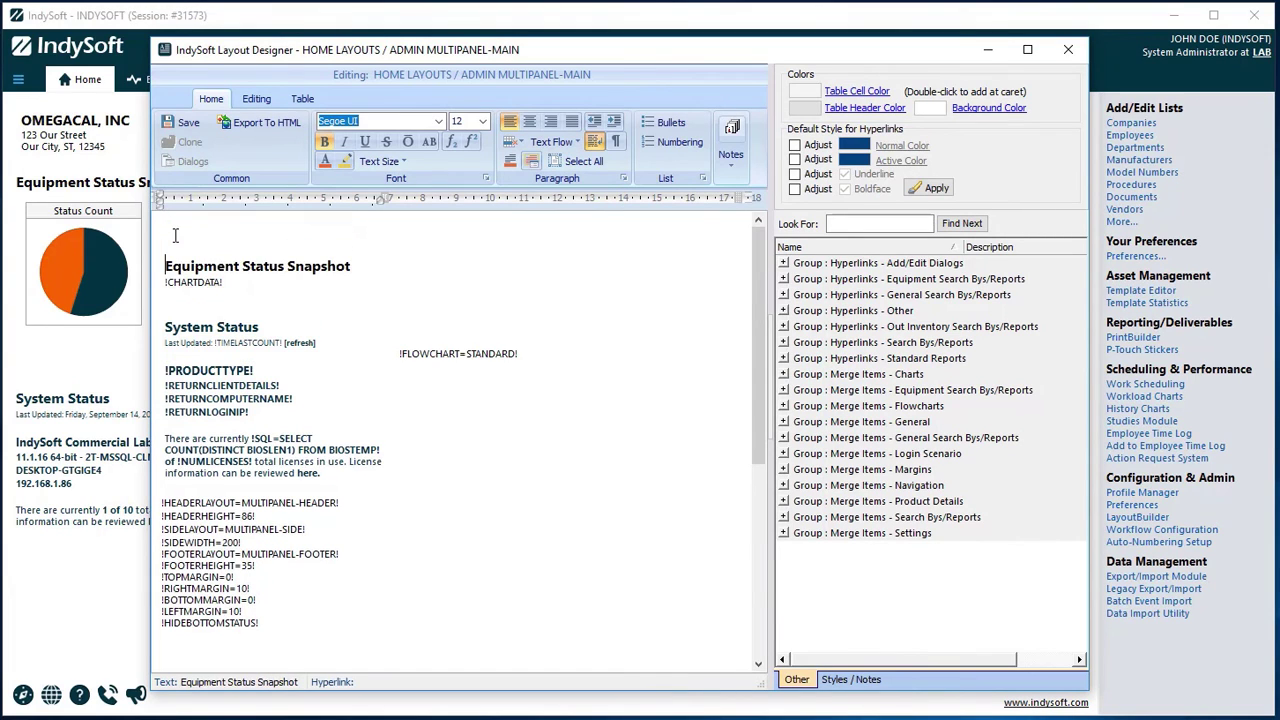
click(170, 236)
text(ADMIN )
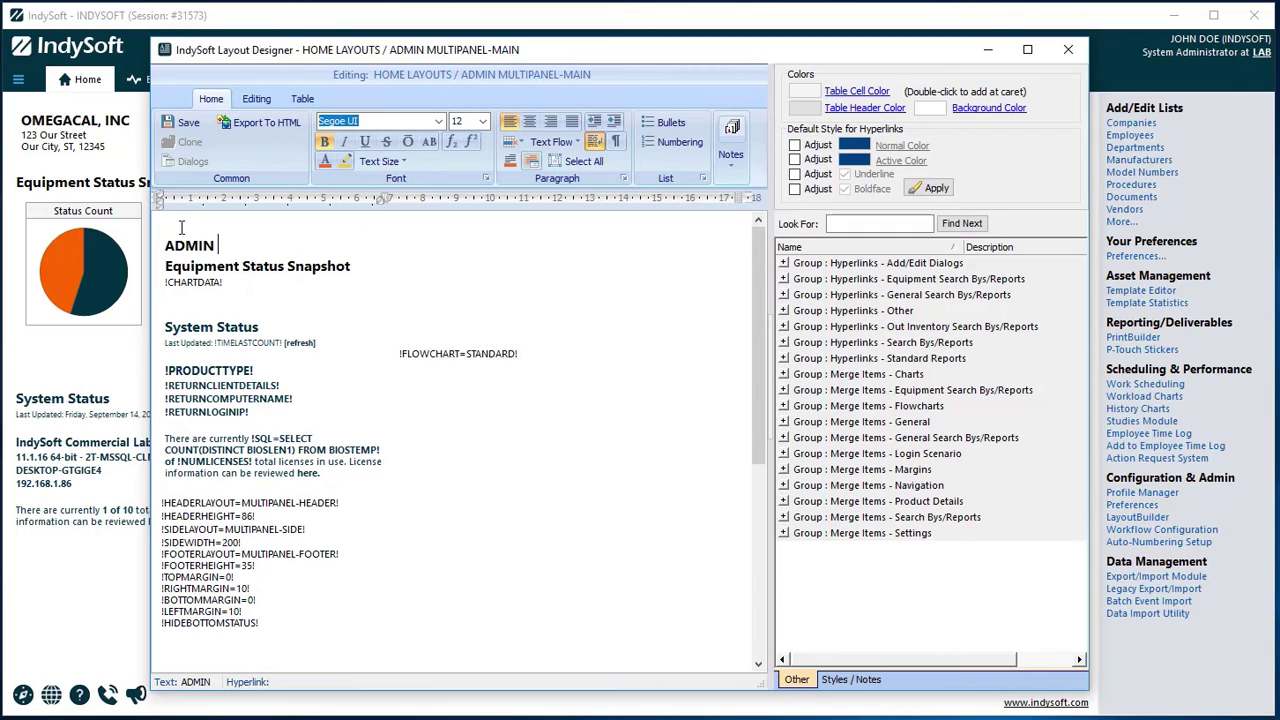
text(HOME VIDE)
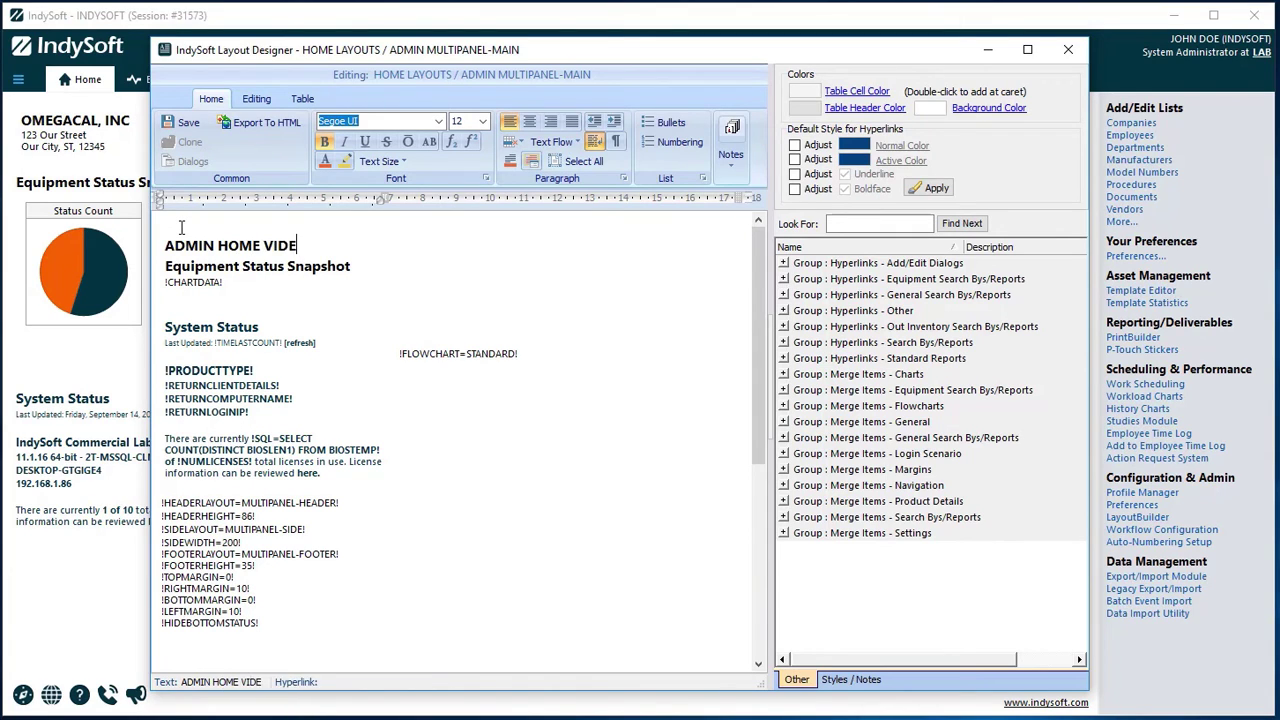
key(BackSpace)
text(EW SCREEN)
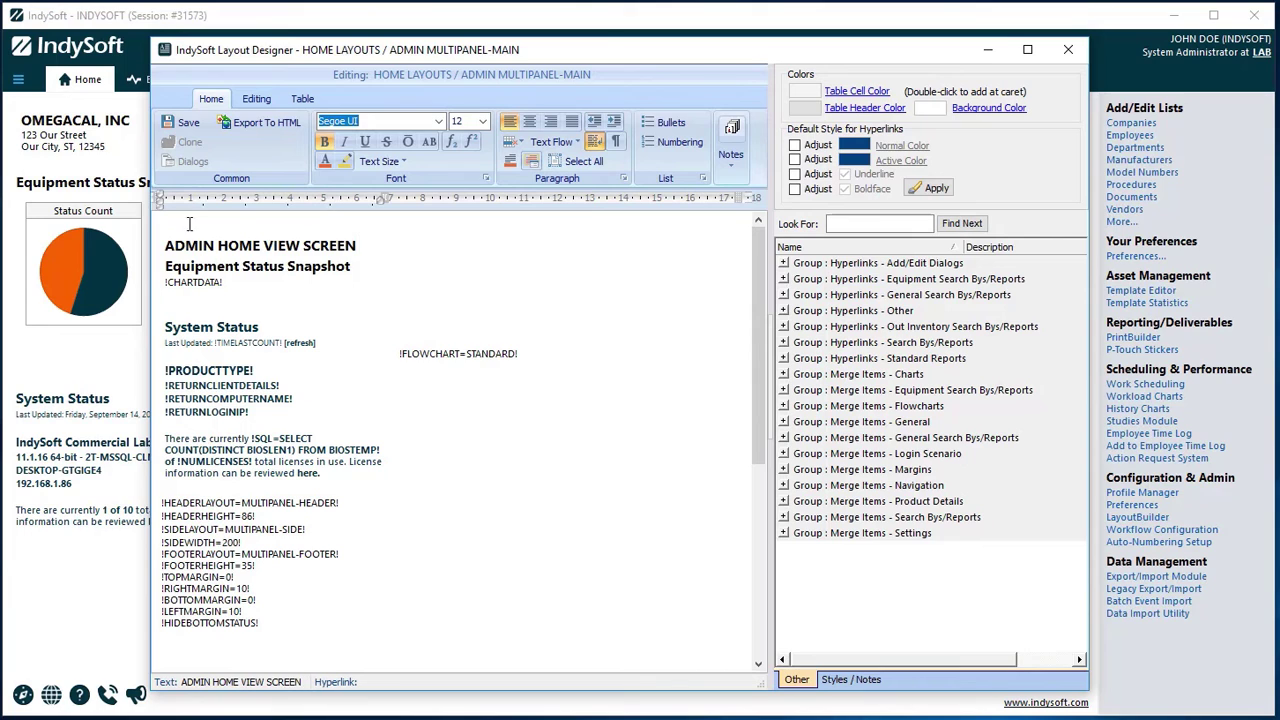
click(183, 122)
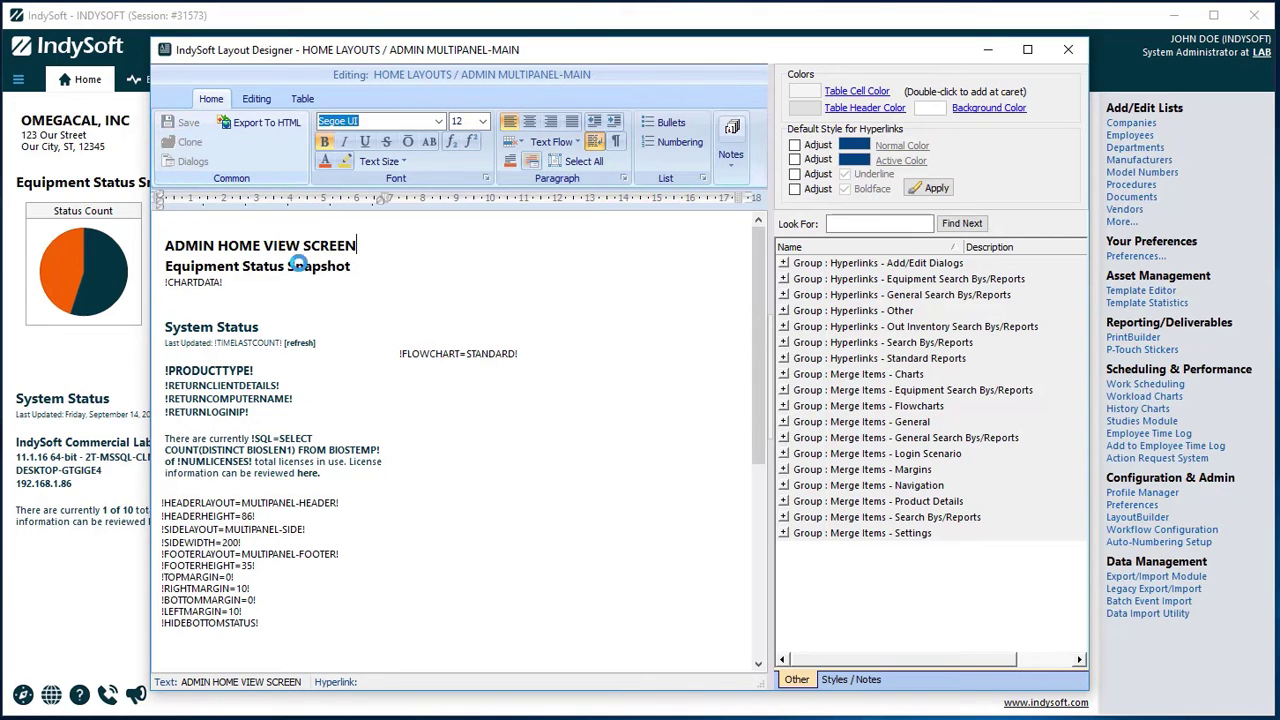
click(1068, 49)
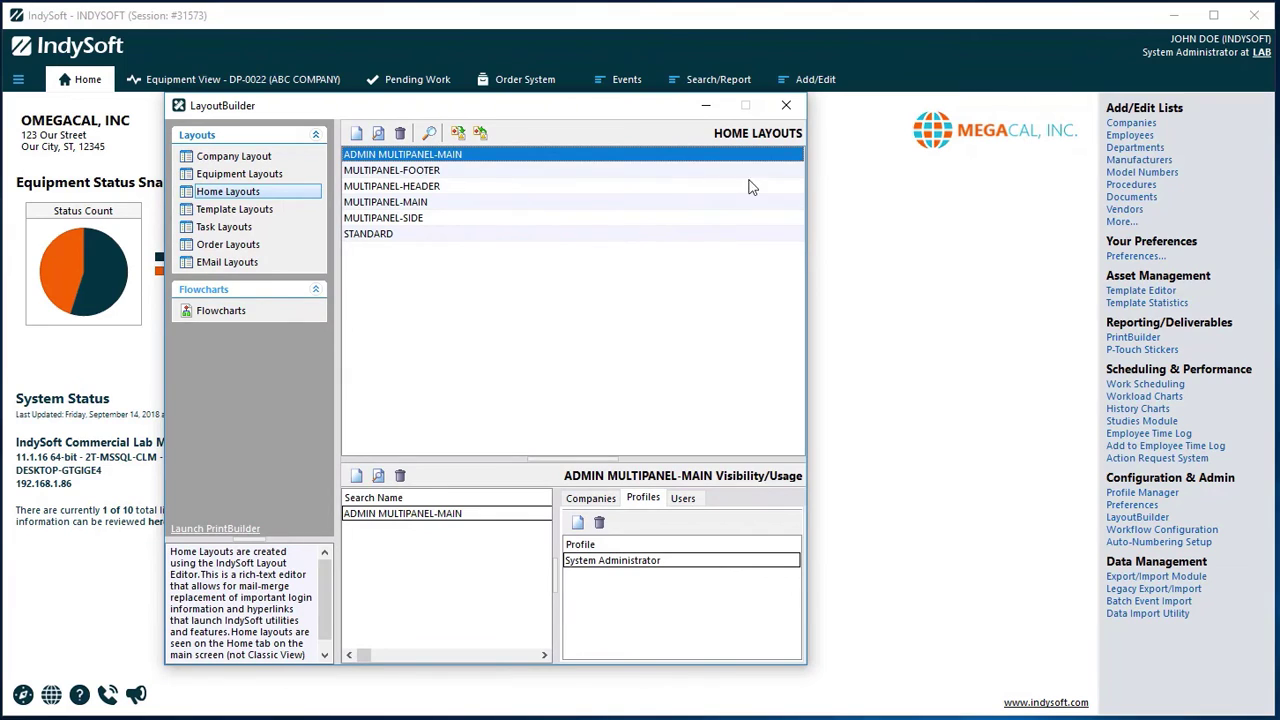
Close LayoutBuilder and reload all IndySoft settings.
click(786, 105)
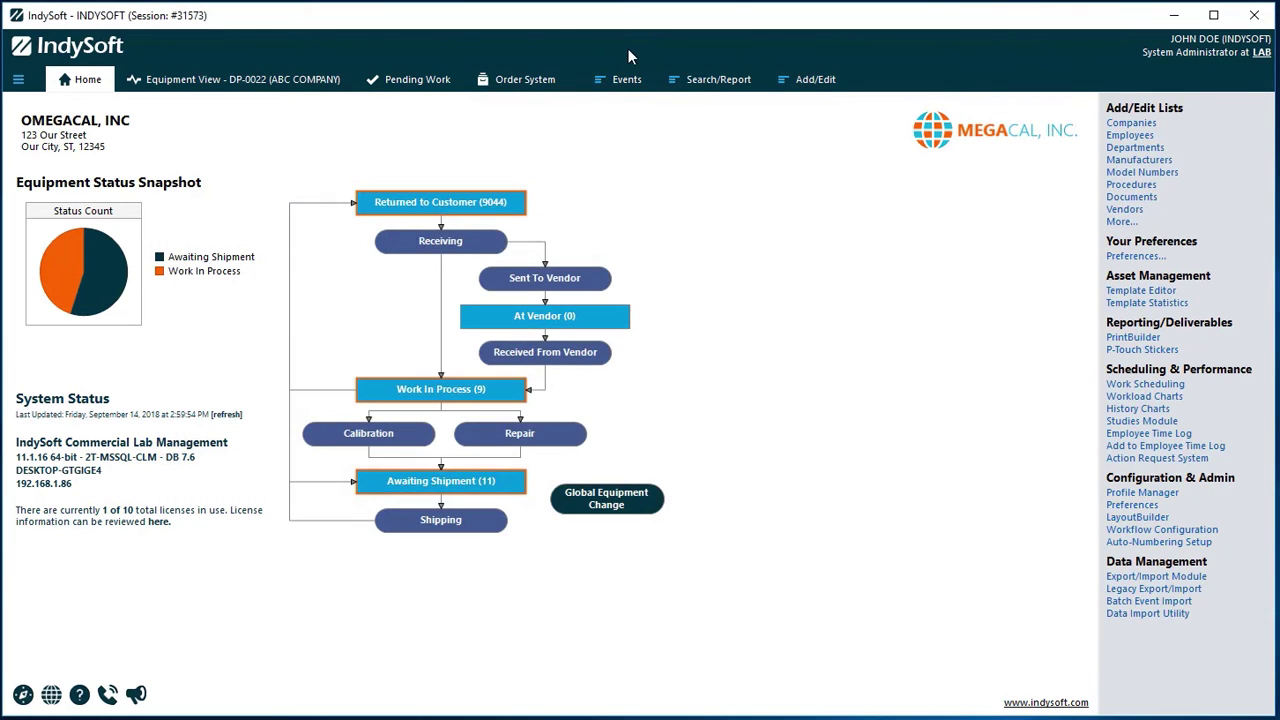
right_click(649, 44)
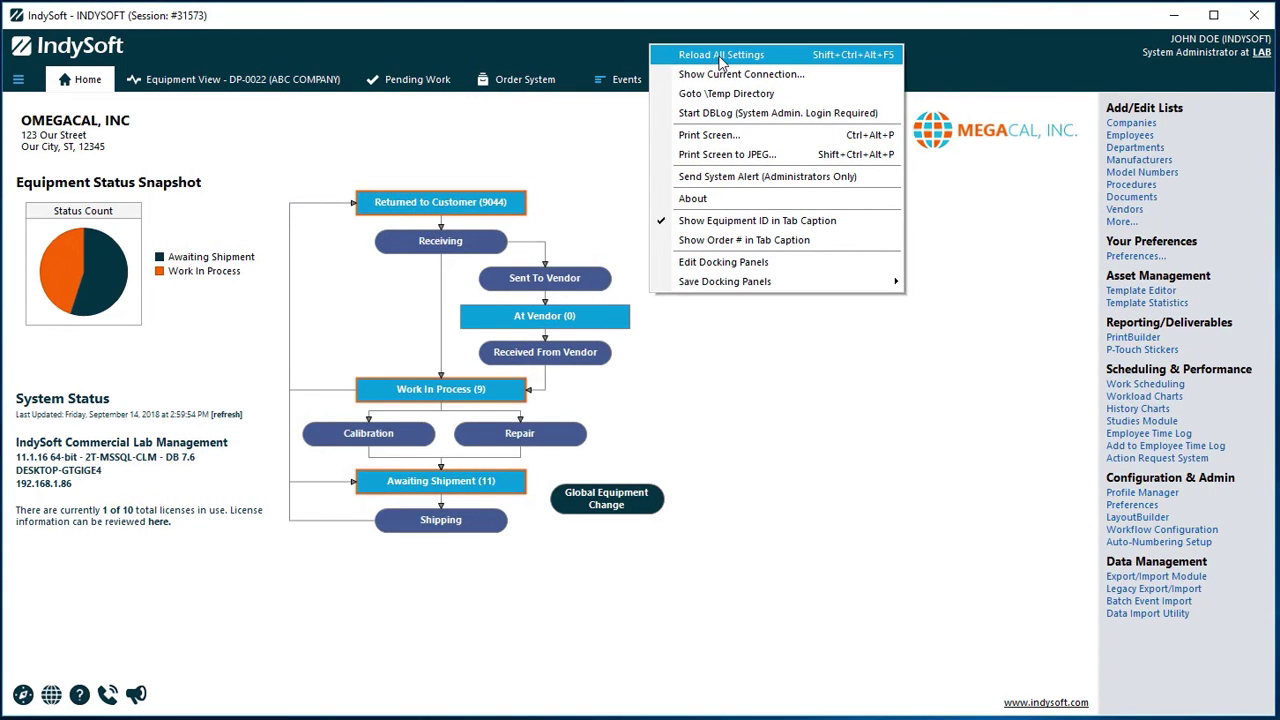
click(723, 56)
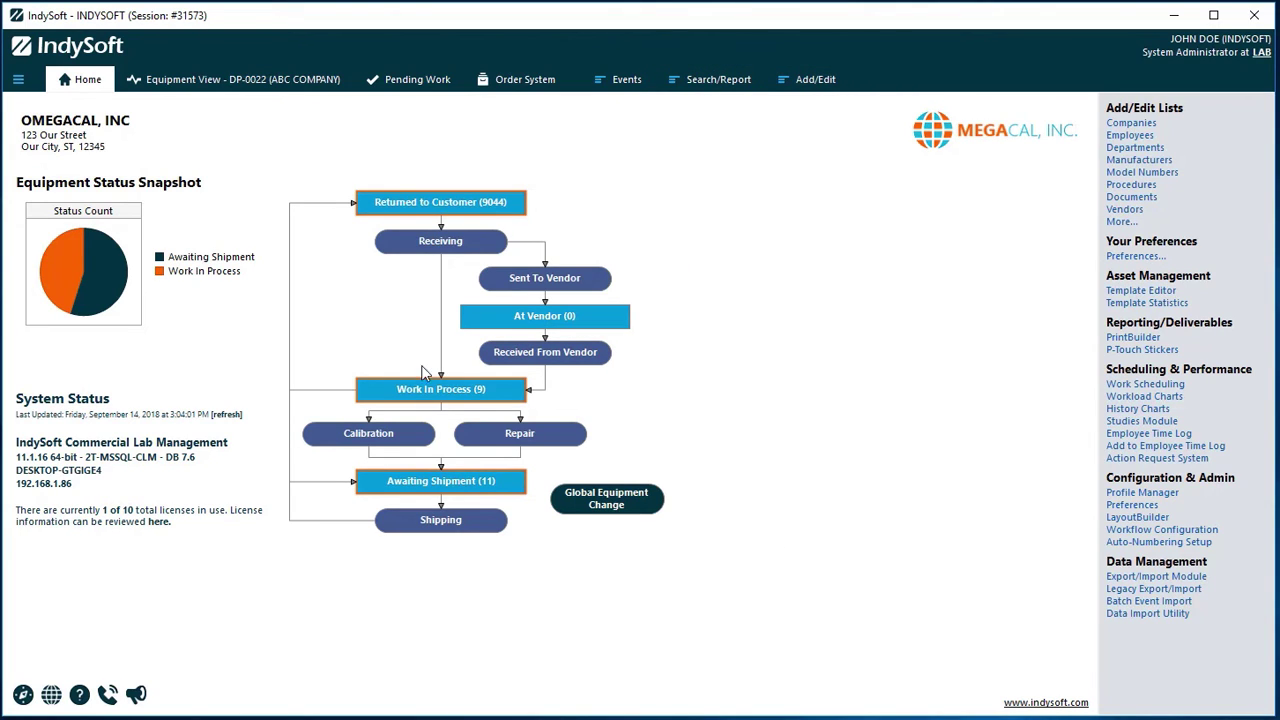
Switch the home page between Admin Multipanel-Main and Home Layout Multi Panel to compare them, leaving Admin Multipanel-Main active.
right_click(462, 333)
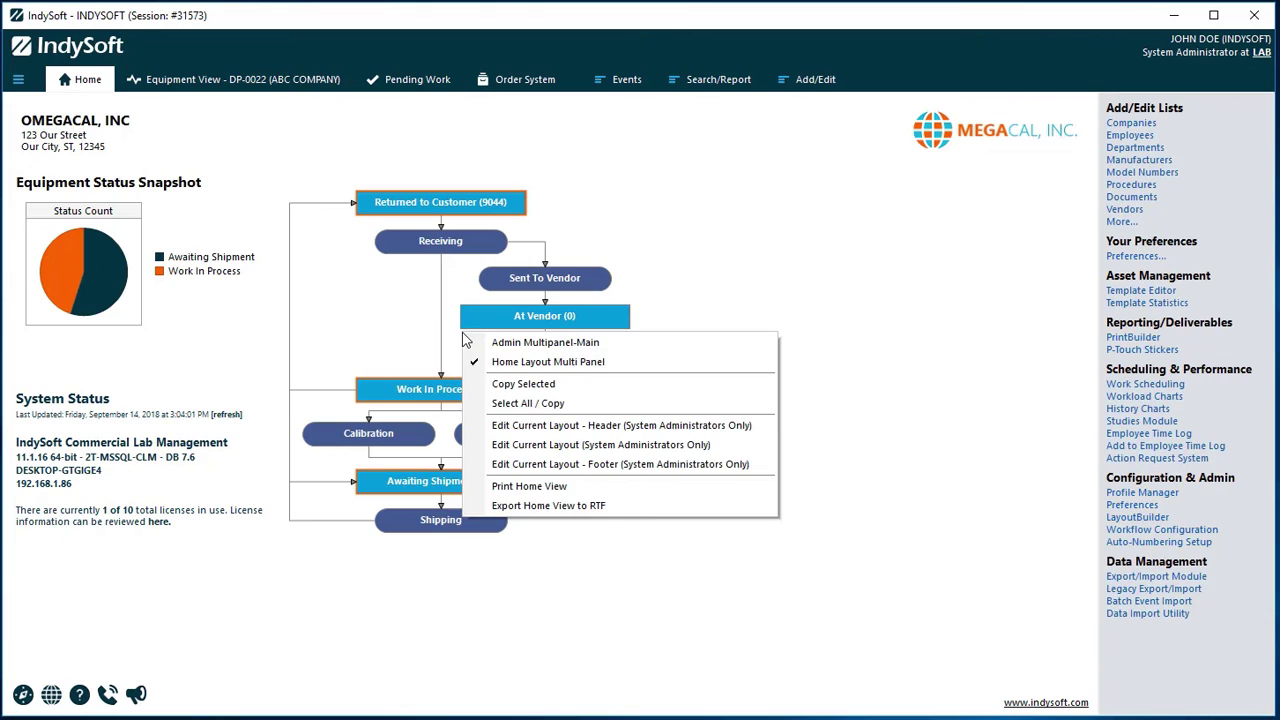
click(568, 343)
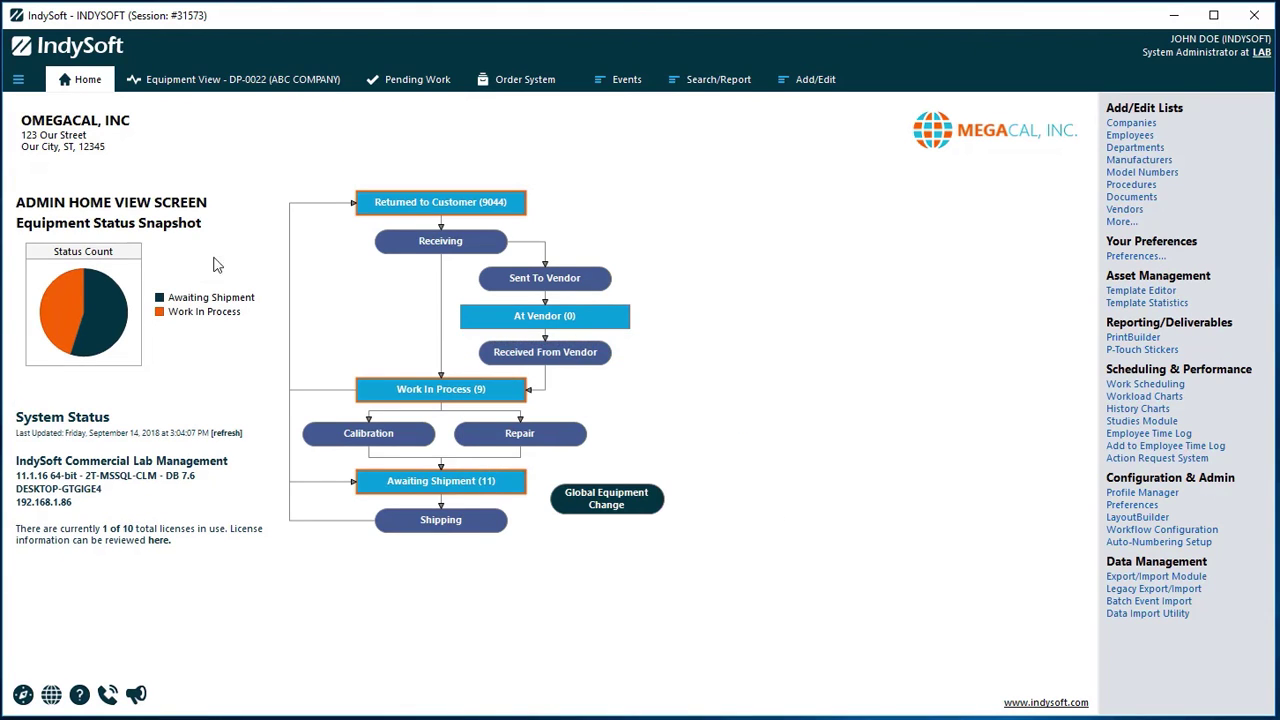
right_click(400, 350)
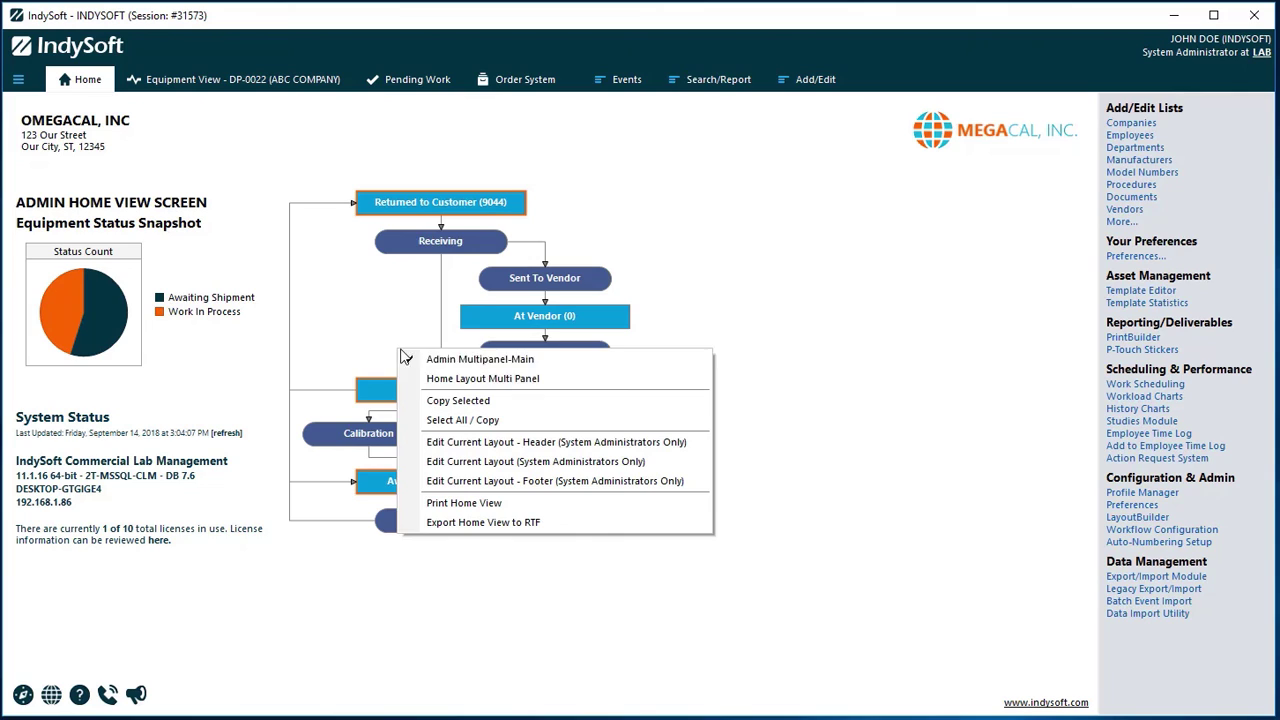
click(466, 379)
right_click(368, 305)
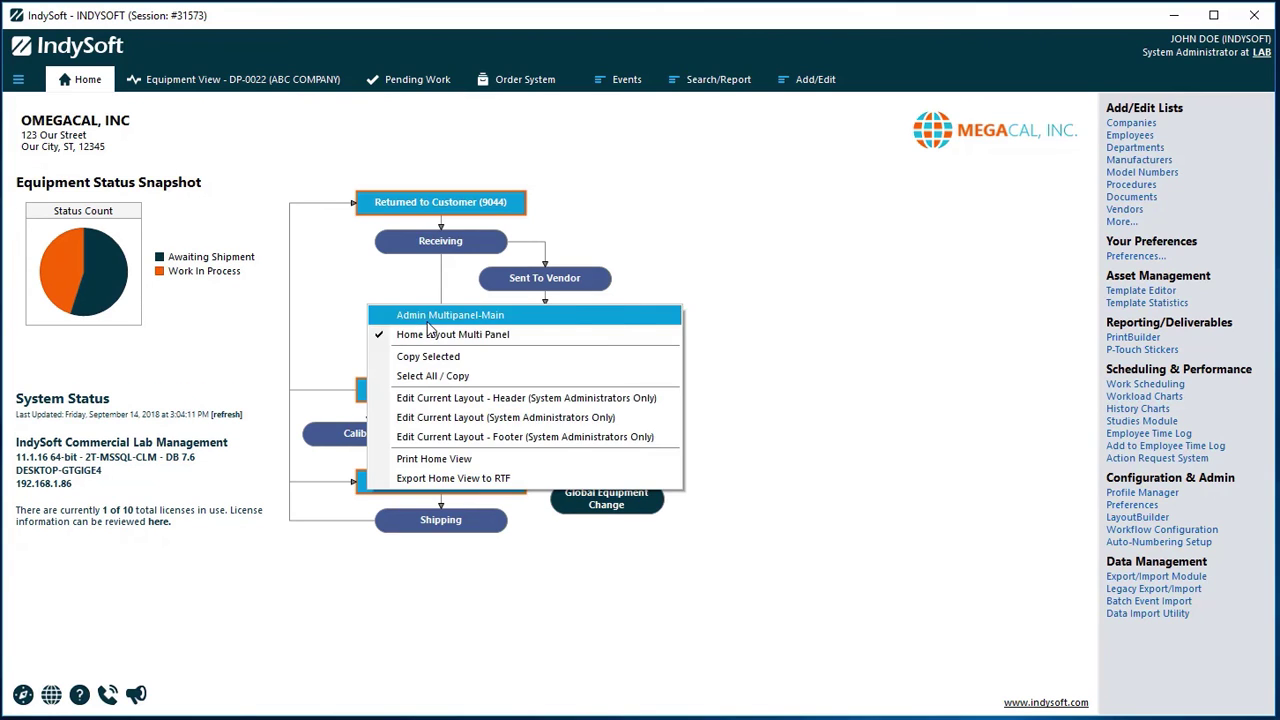
click(432, 316)
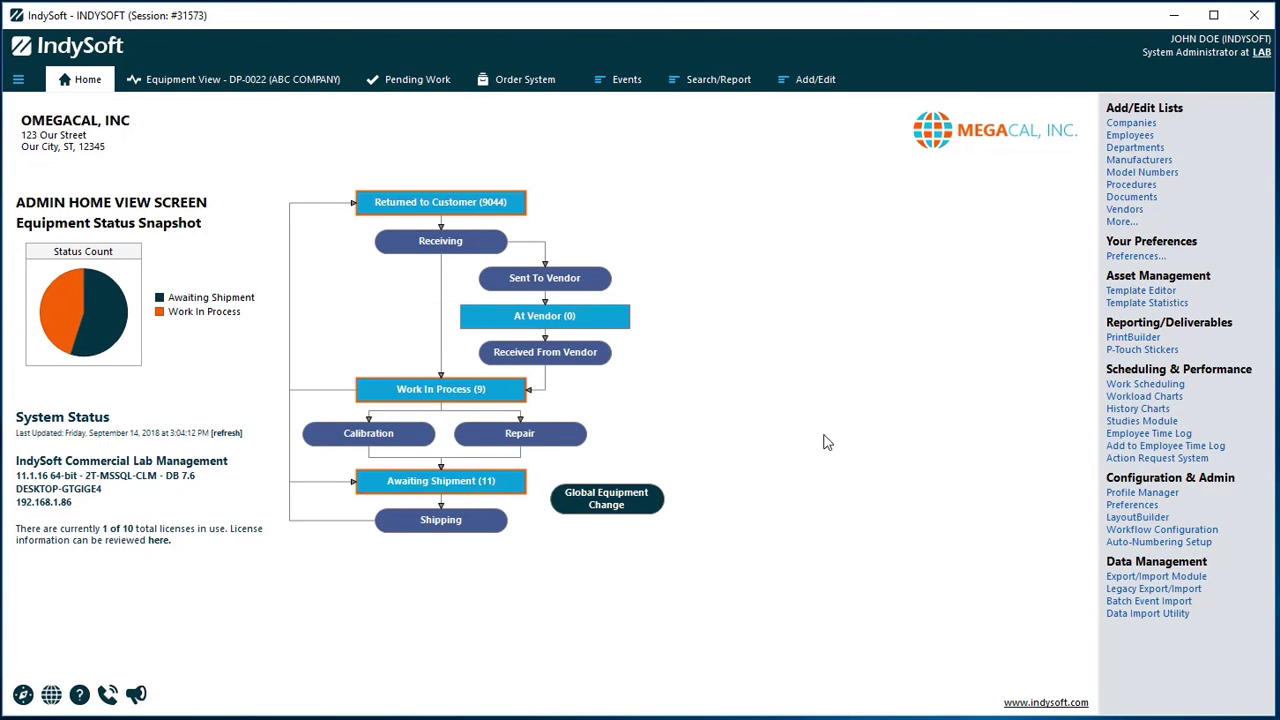
Reopen LayoutBuilder and examine the list of equipment layouts, then return to the home layouts.
click(1138, 518)
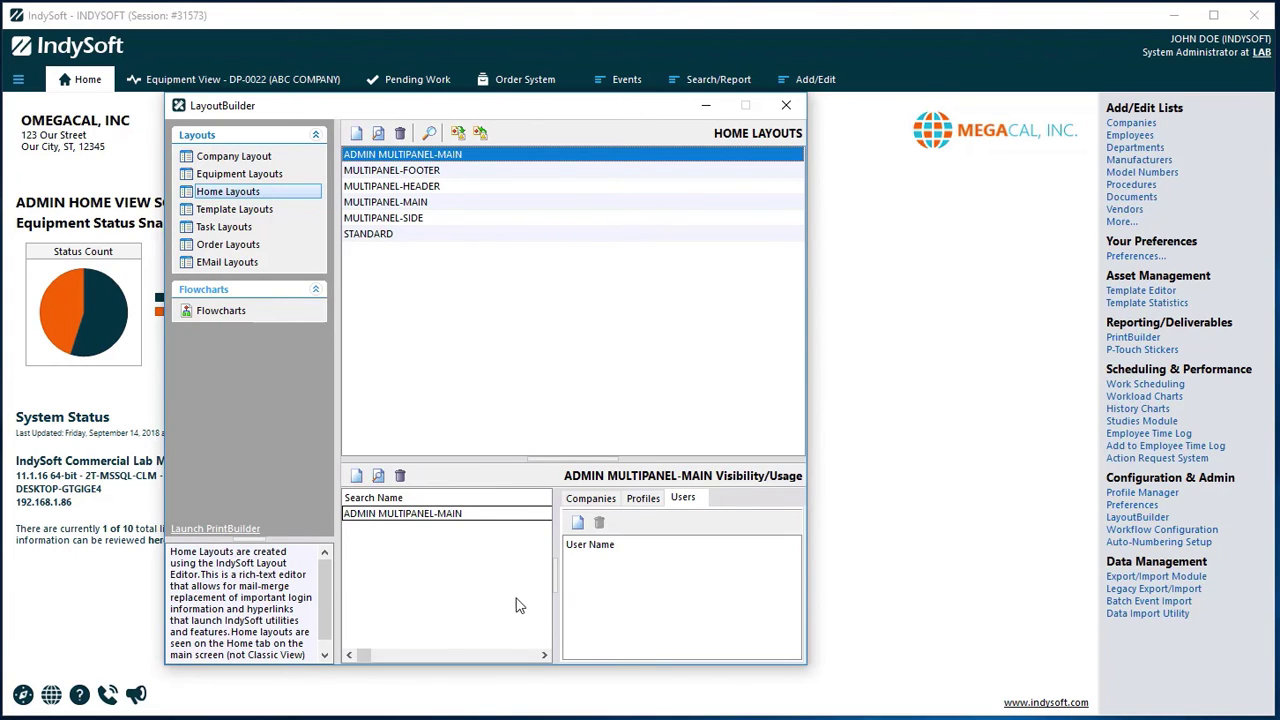
click(269, 175)
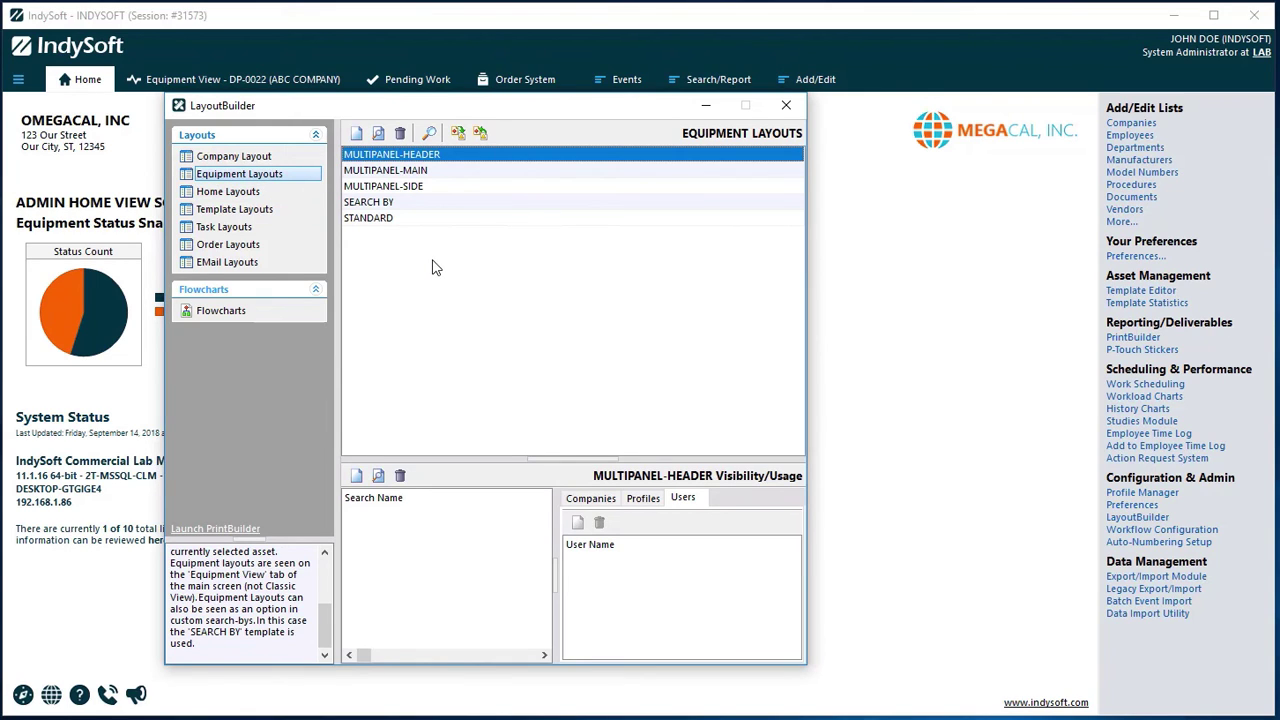
drag(530, 110, 675, 124)
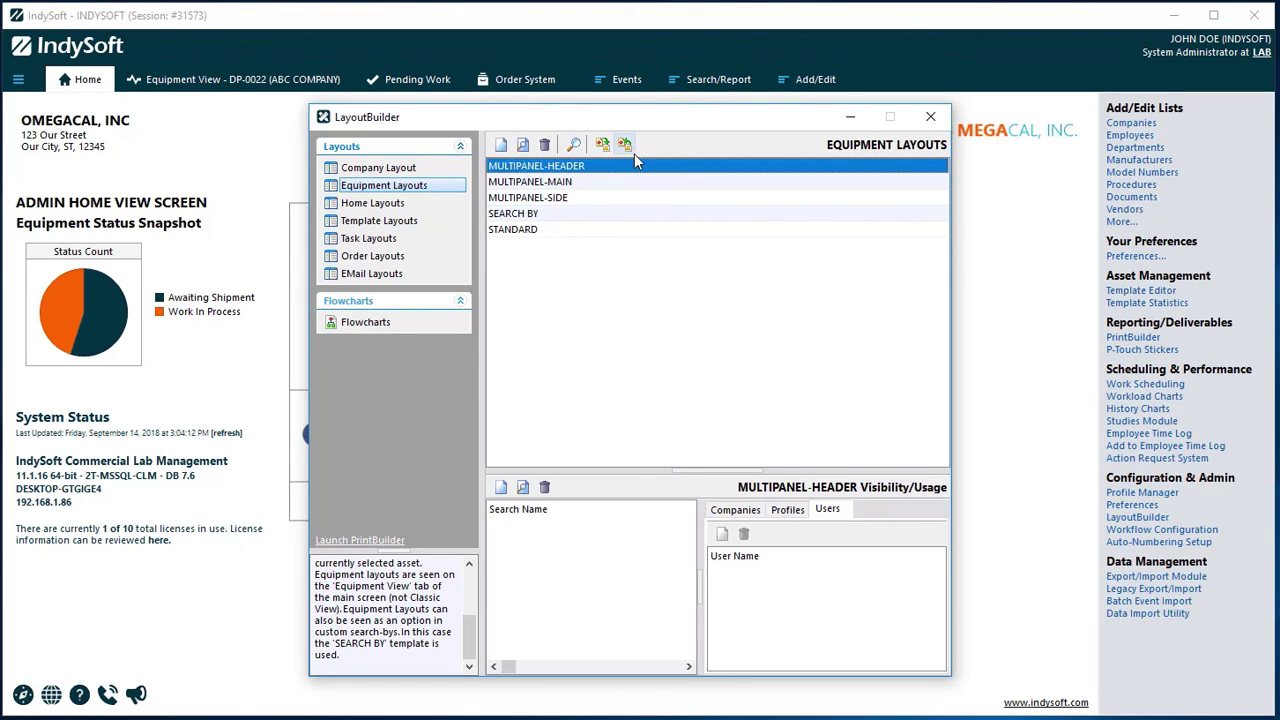
drag(683, 127, 630, 116)
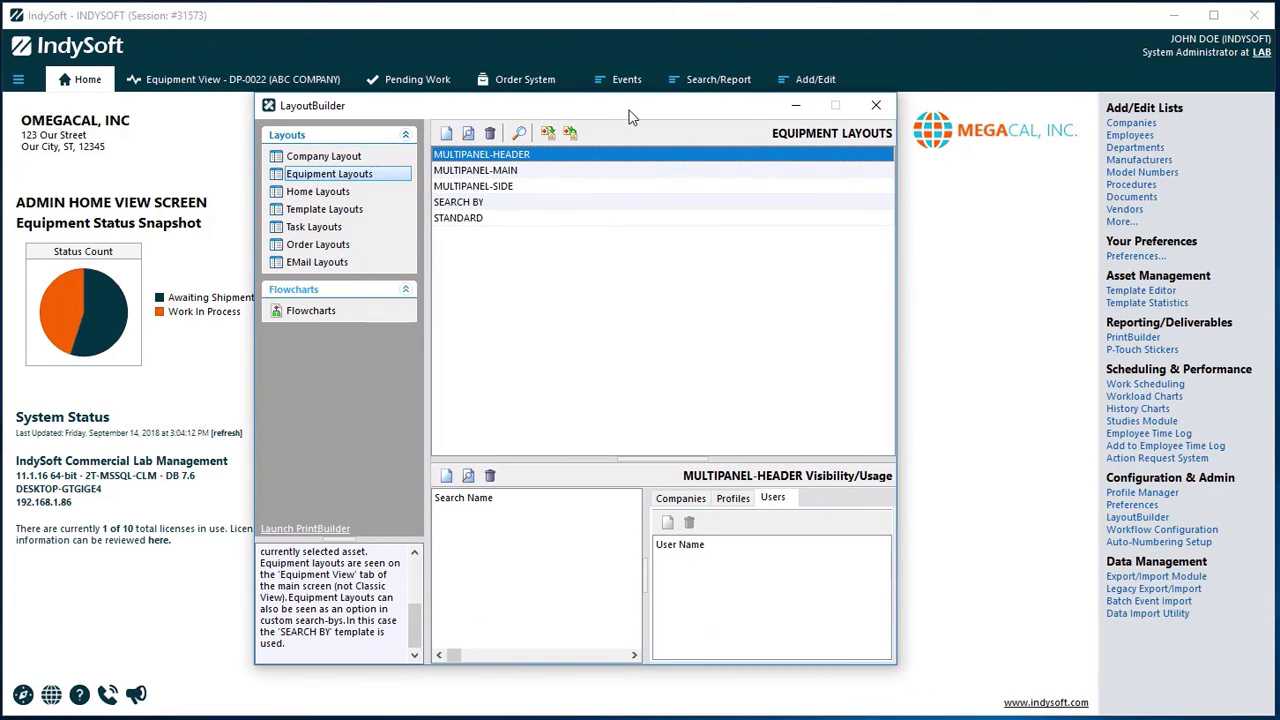
click(318, 191)
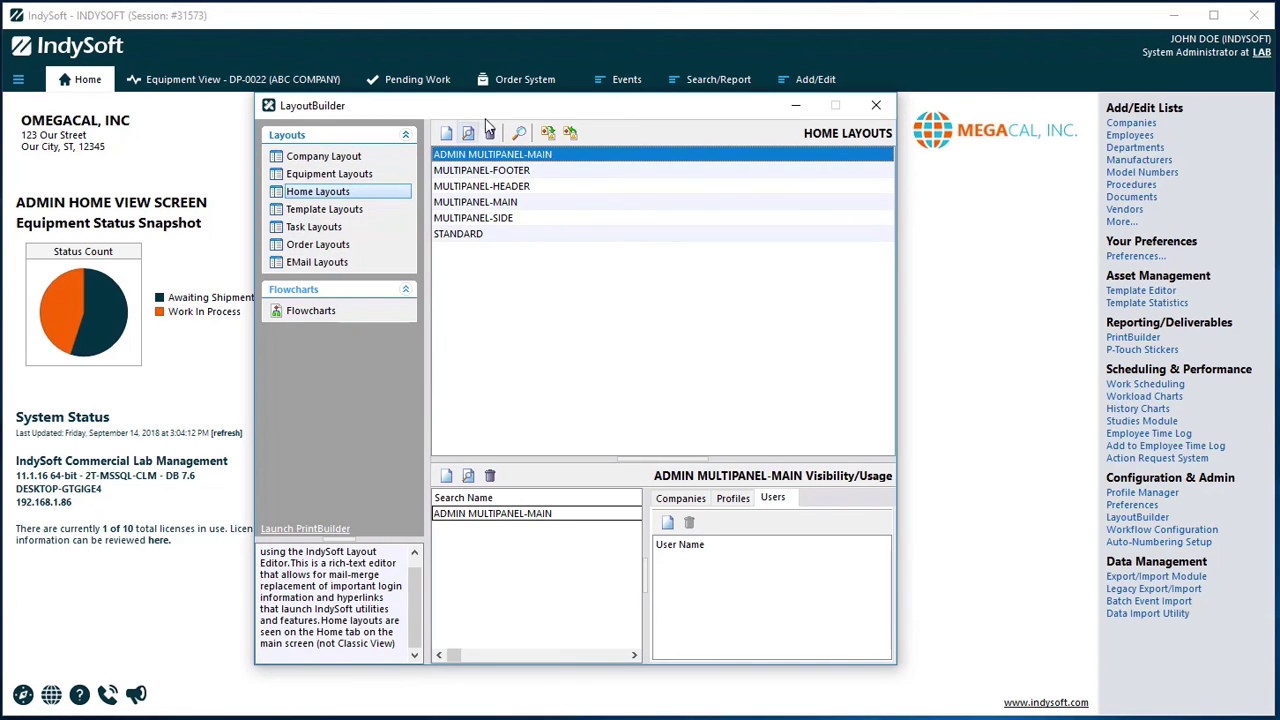